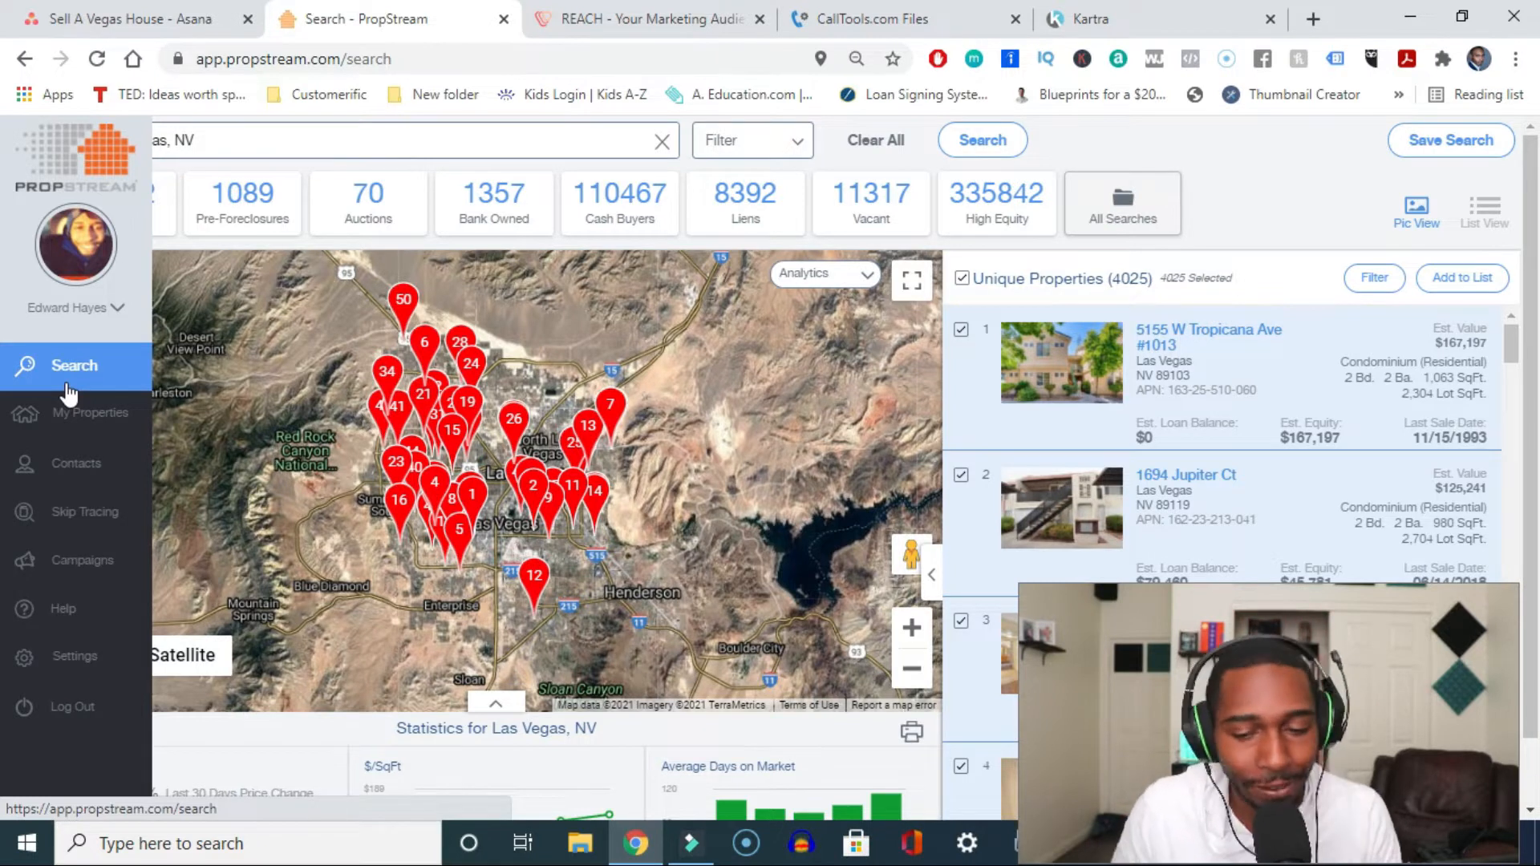
left_click(663, 145)
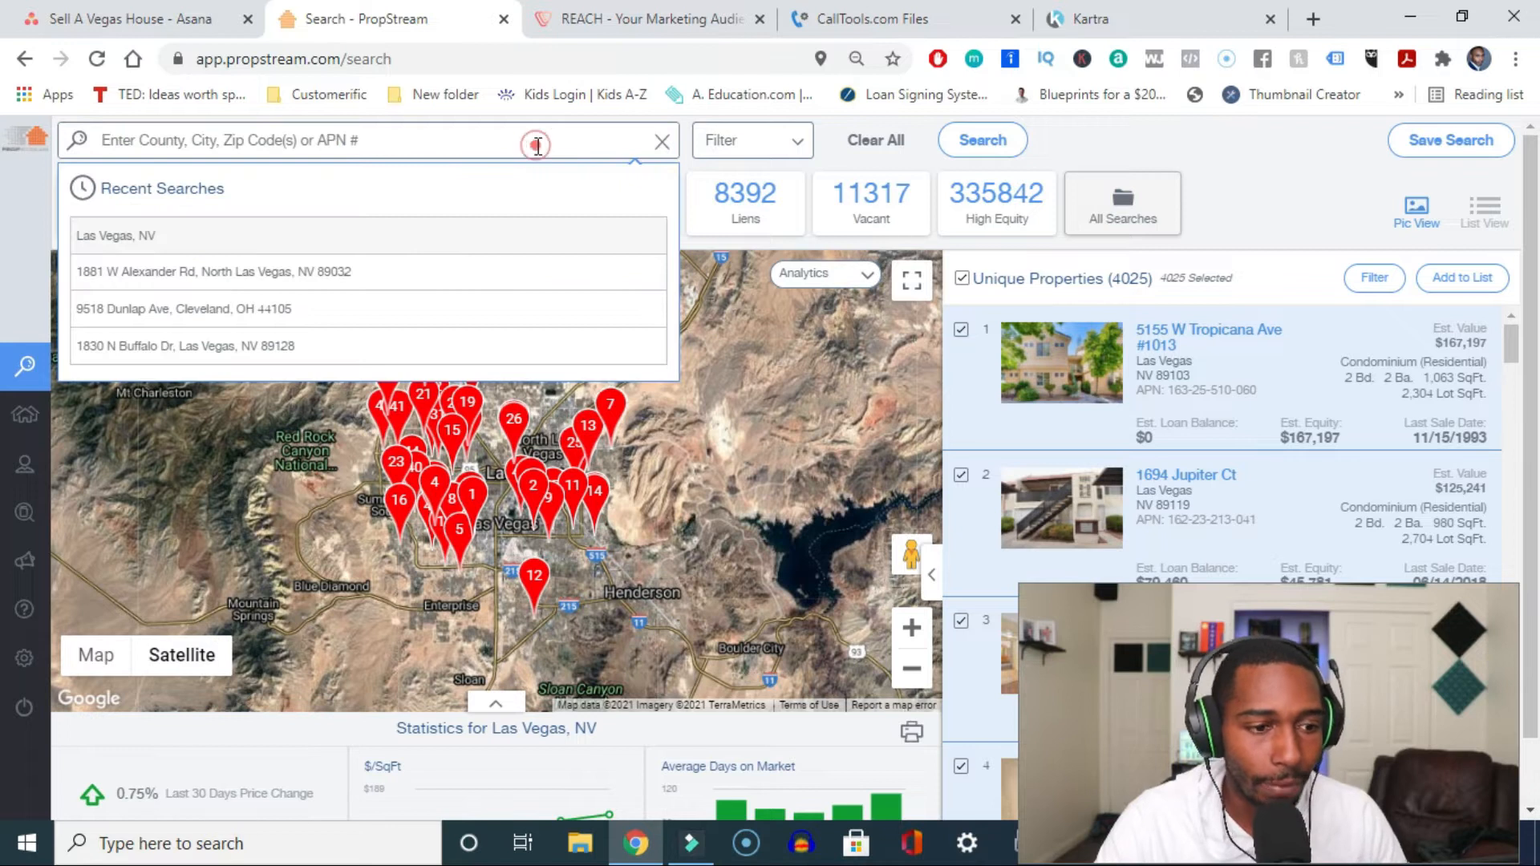
type("houston")
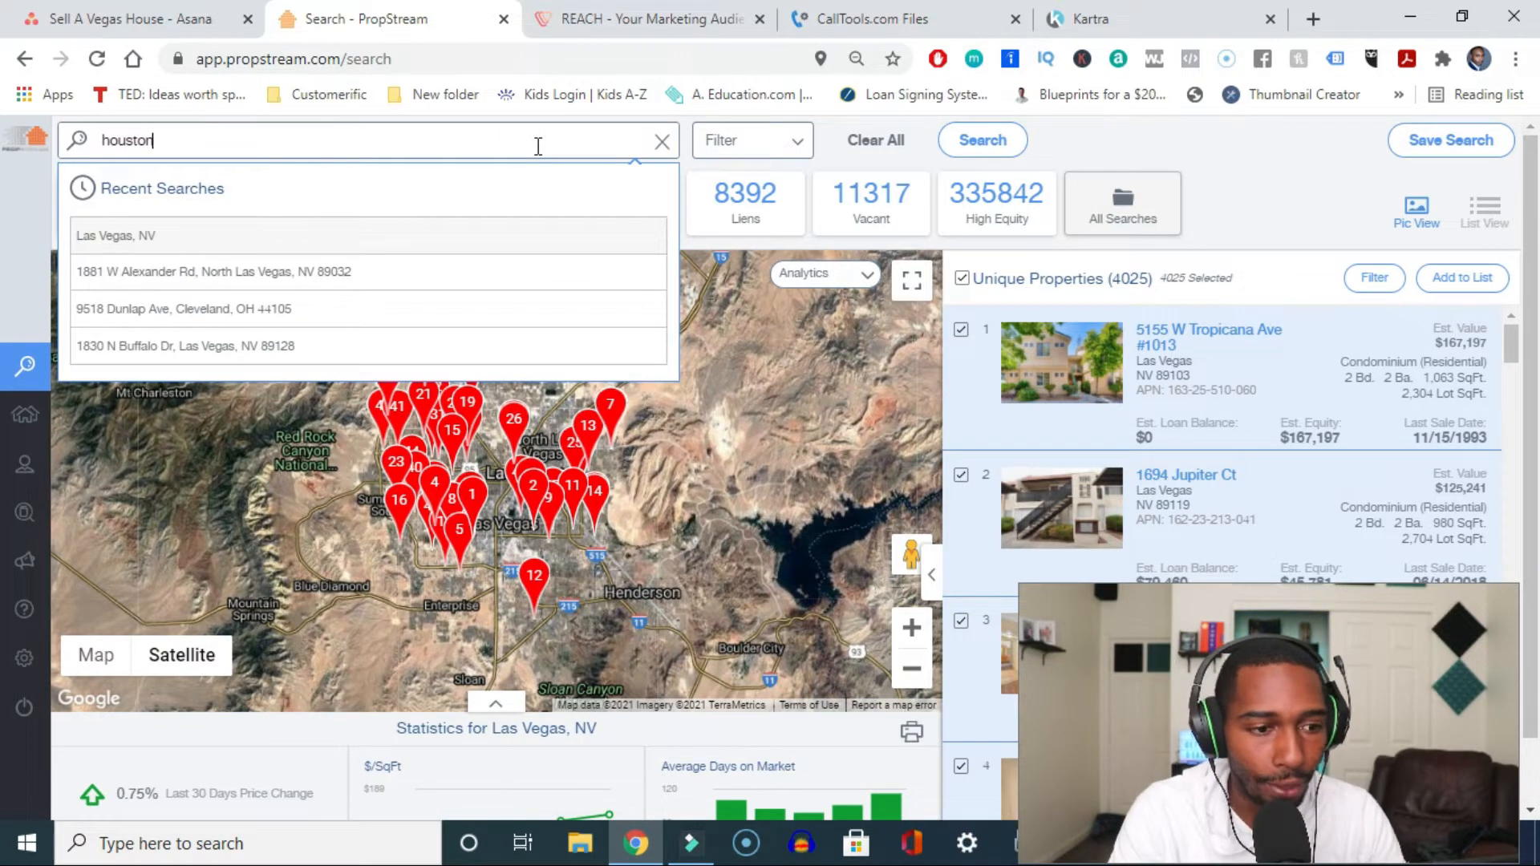
left_click(340, 208)
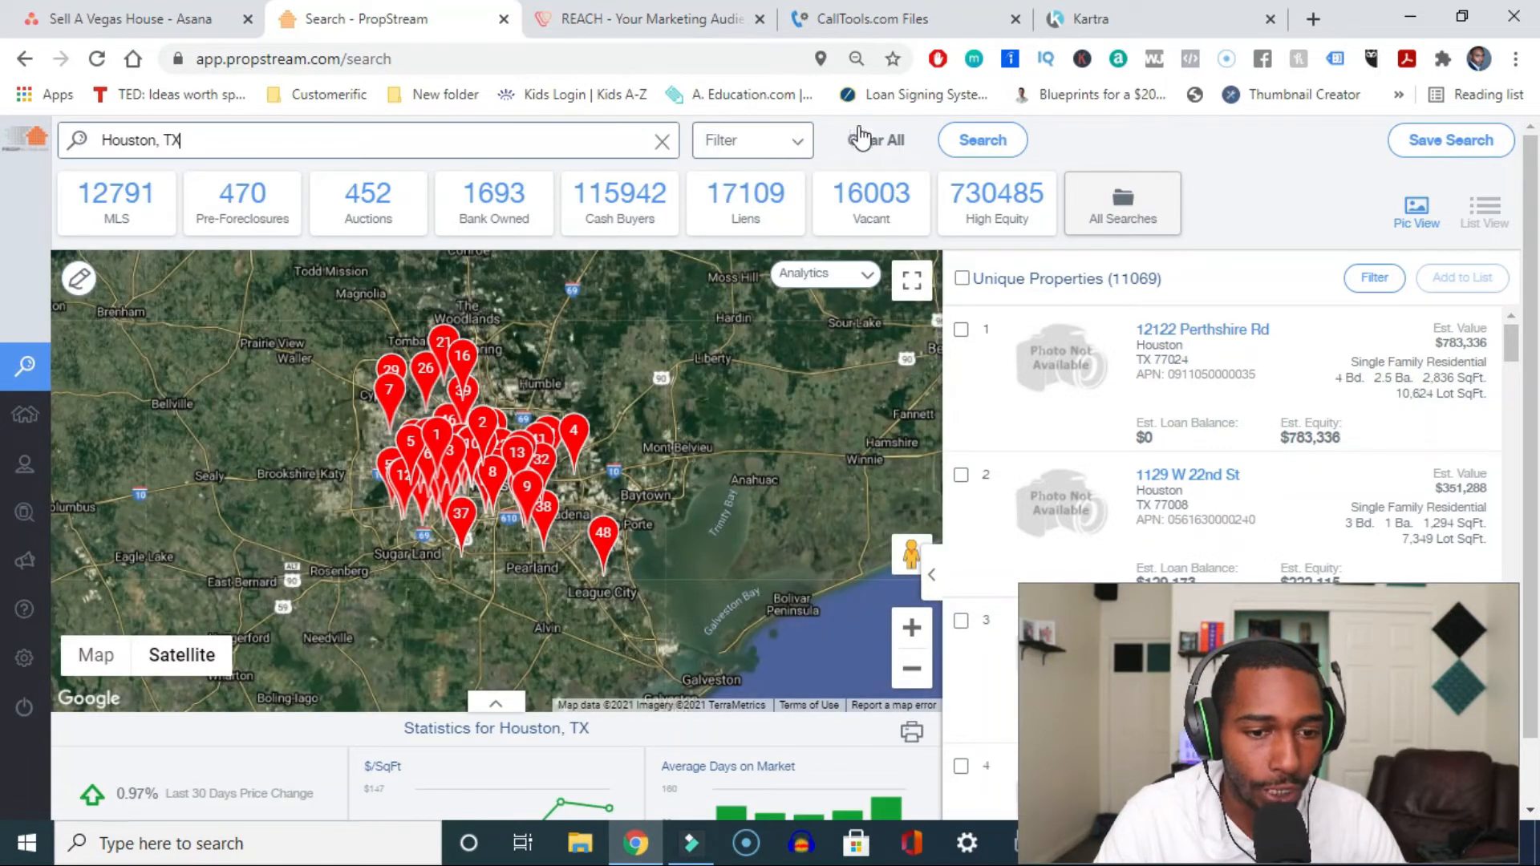
Step: Clear all existing search criteria and search for properties in Houston, TX
left_click(892, 141)
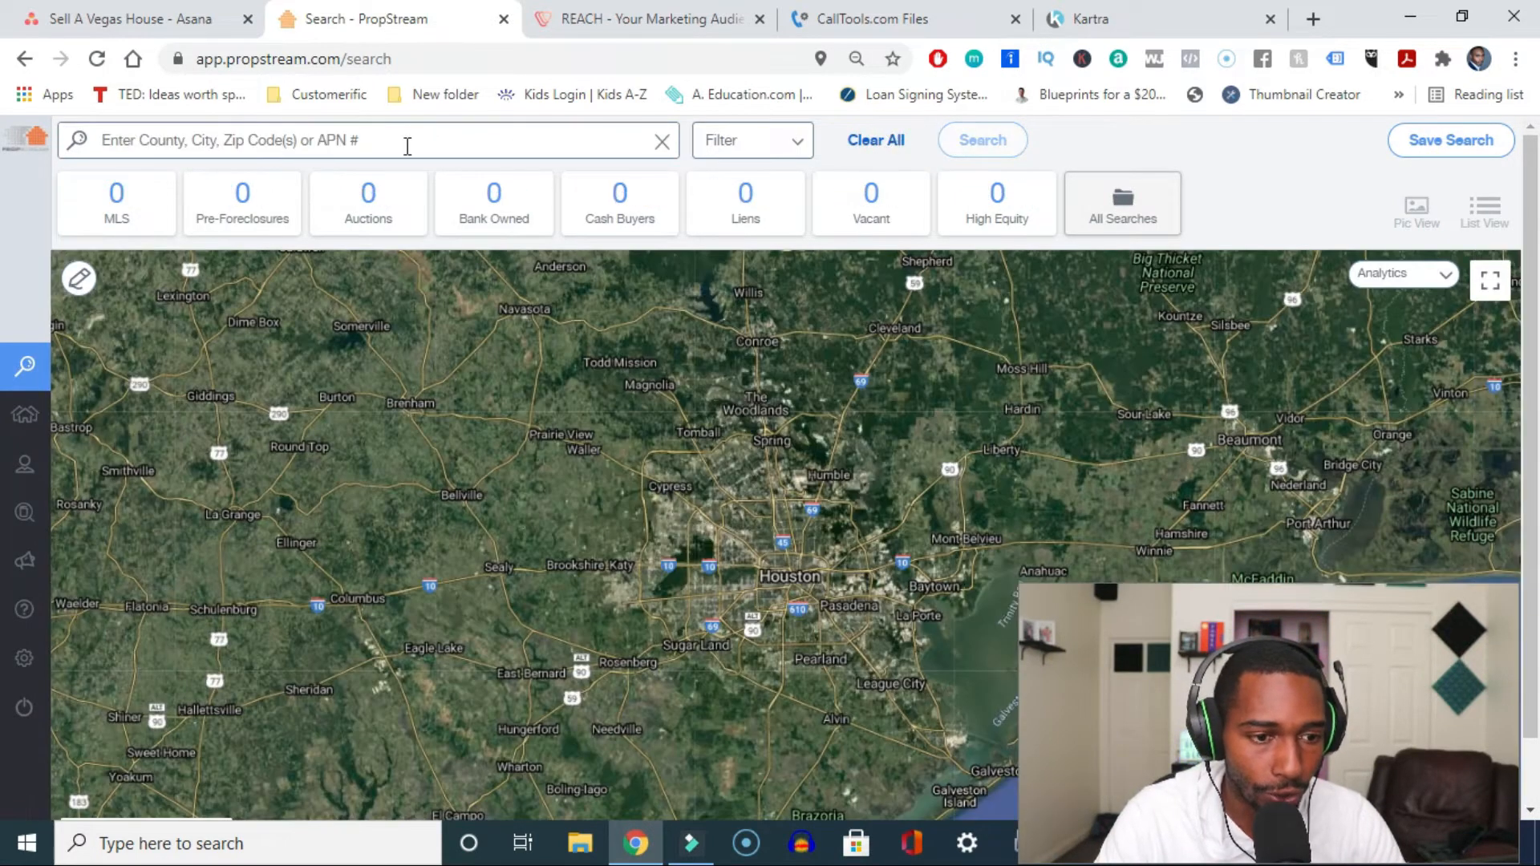
left_click(407, 145)
type("h")
left_click(367, 237)
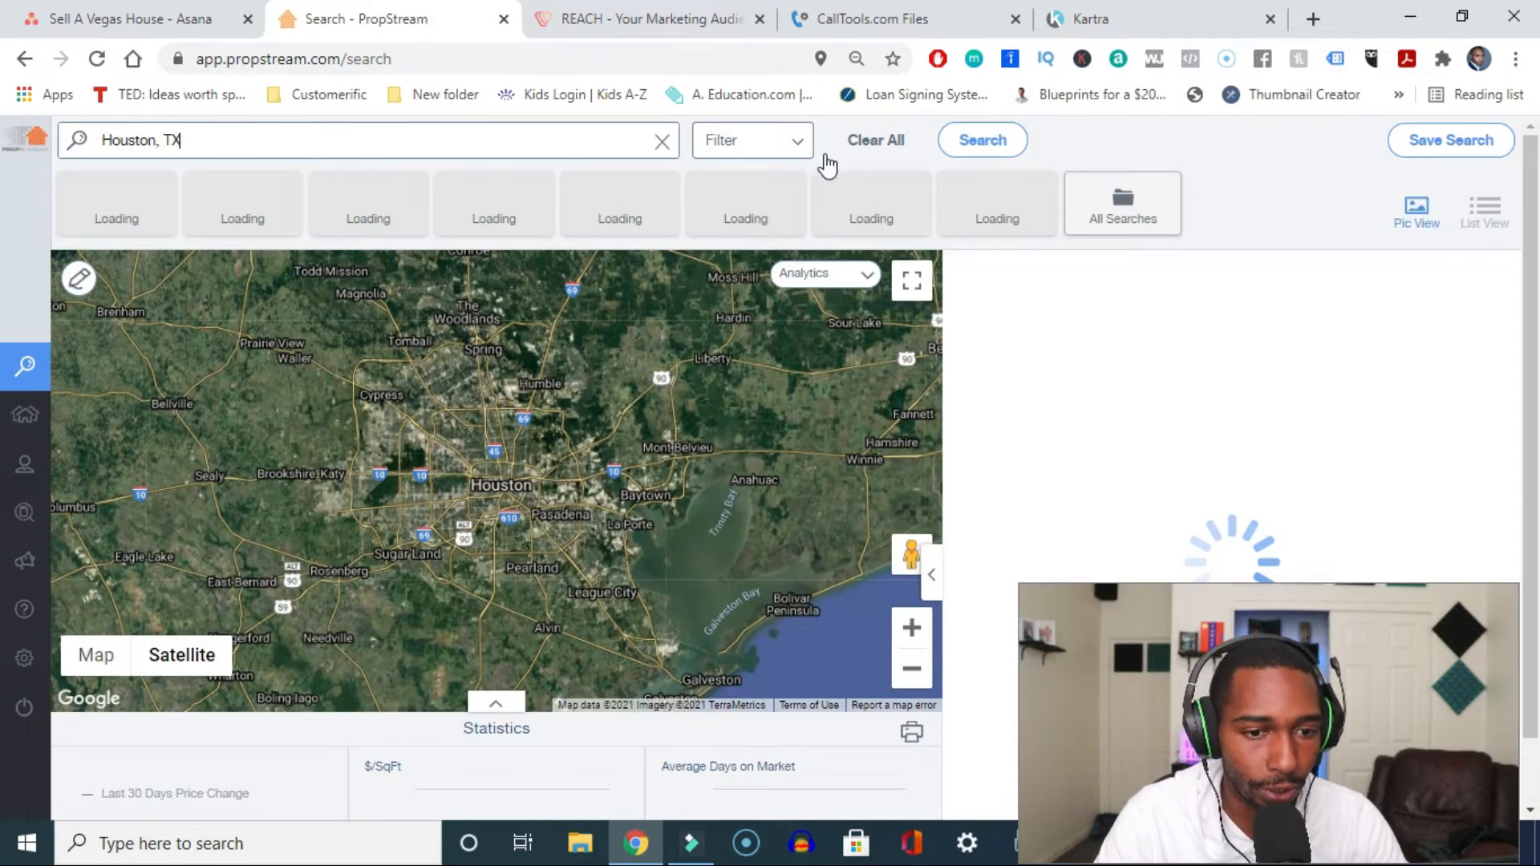
Step: Filter the Houston results with the Pre-Probate (Deceased Owners) quick list
left_click(780, 151)
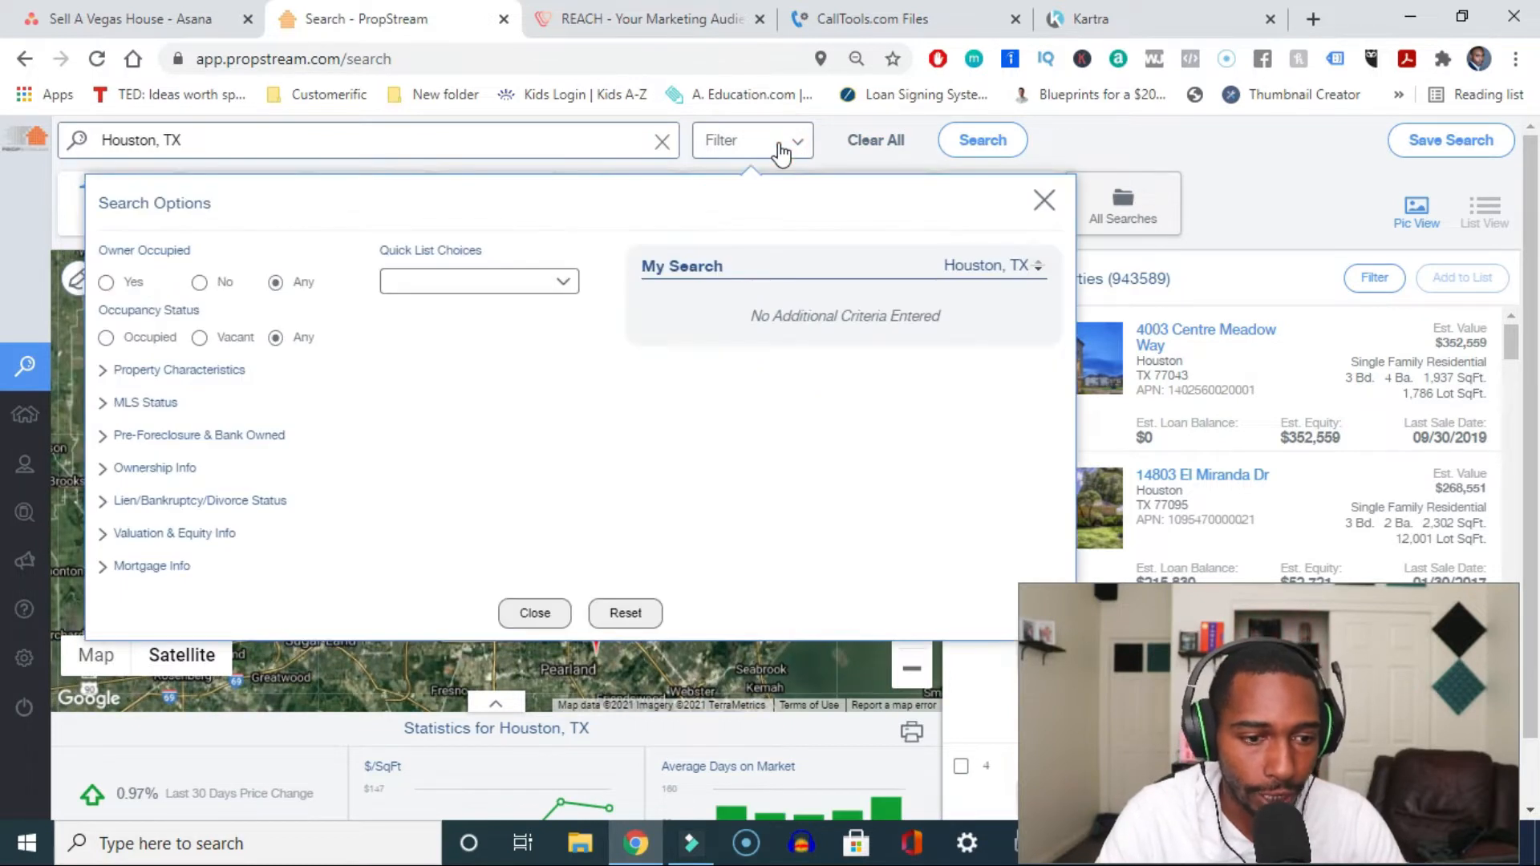
left_click(532, 276)
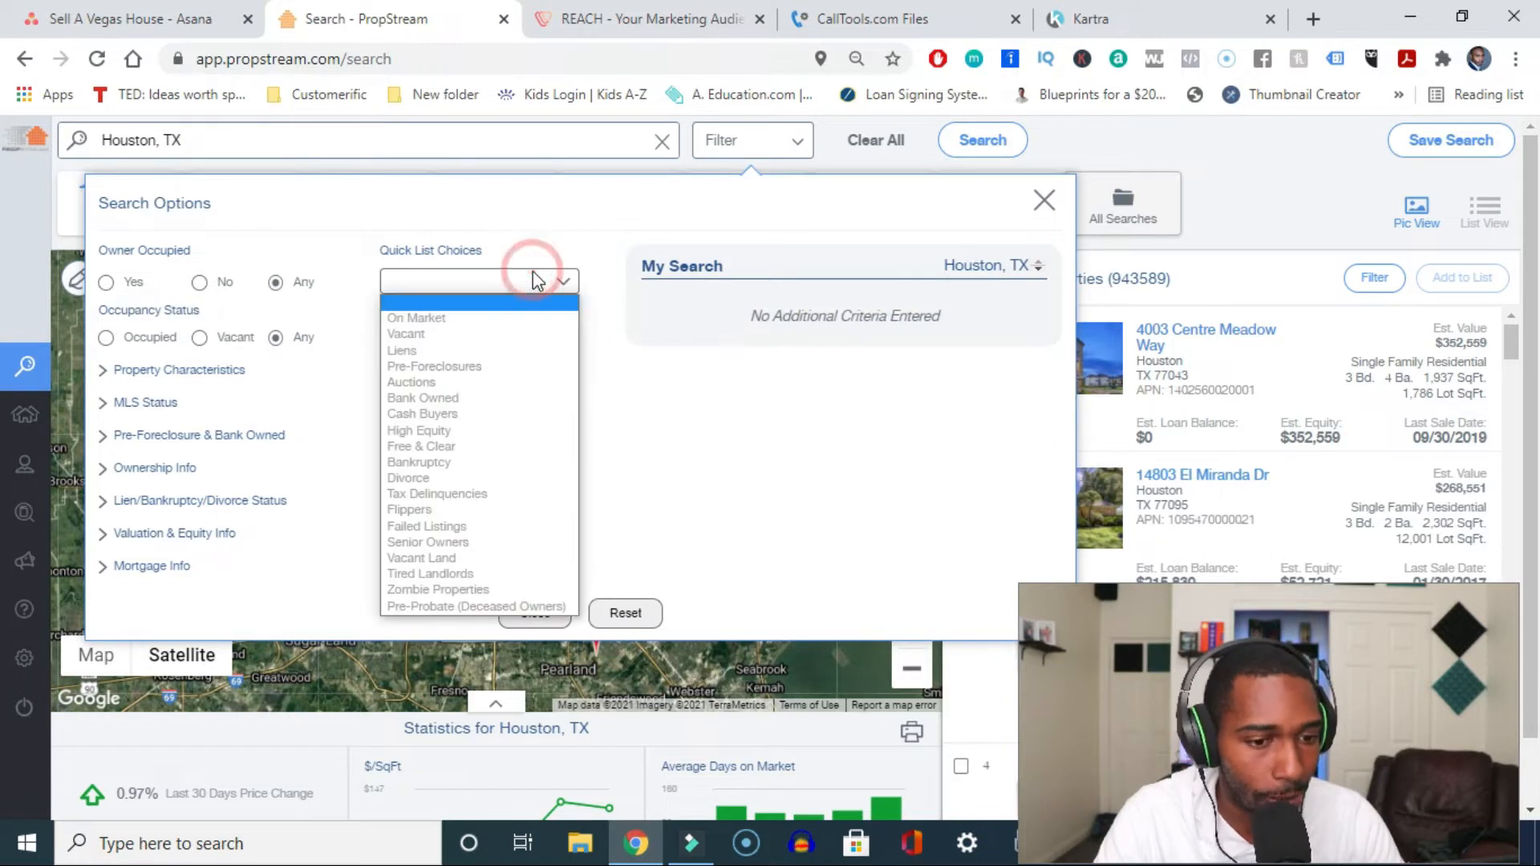
left_click(455, 610)
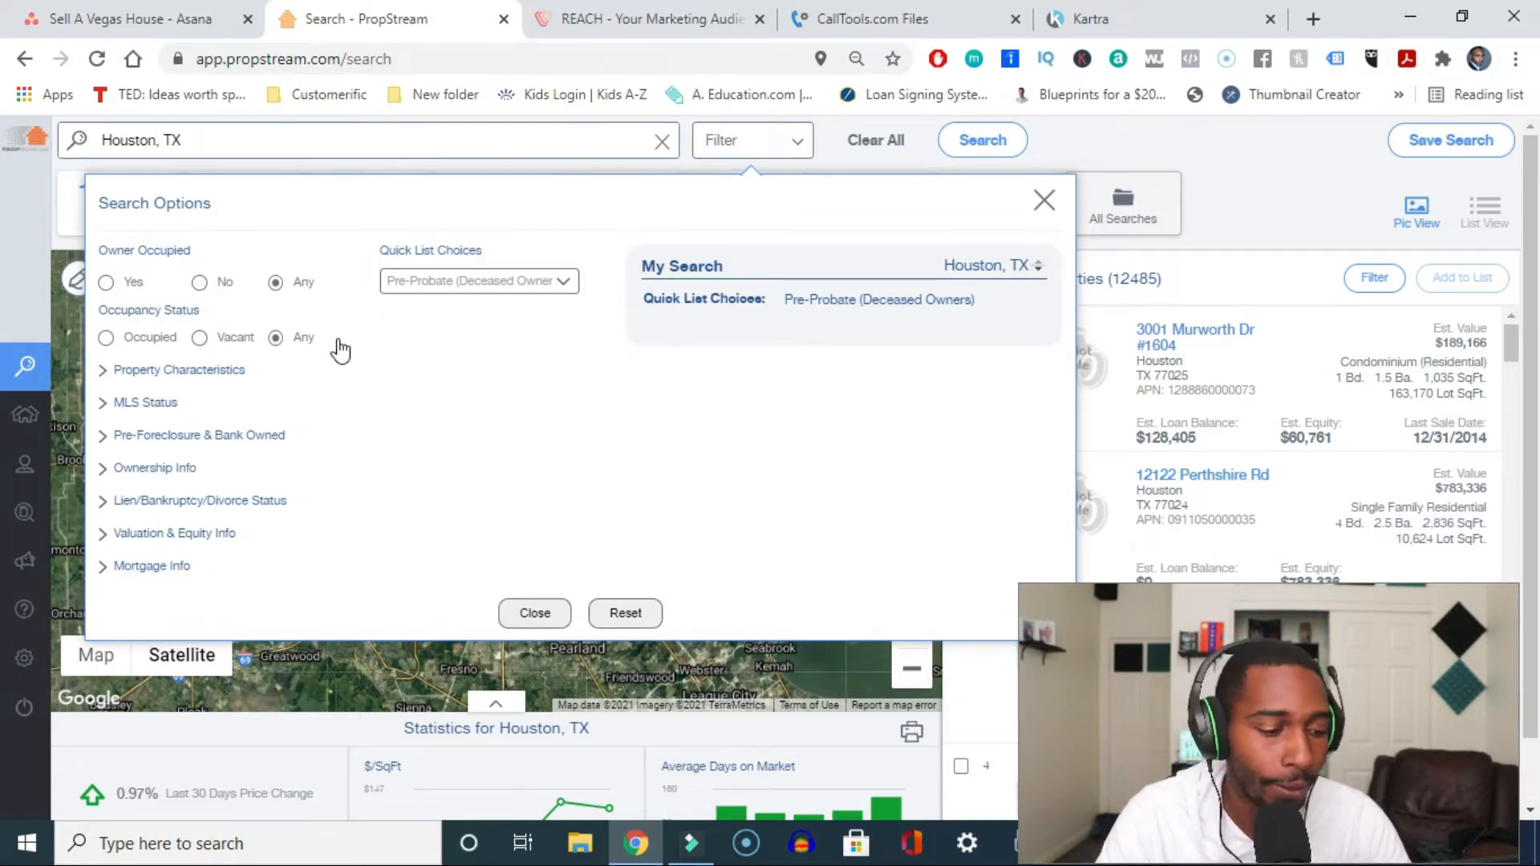
Step: Limit the search to off-market properties by setting On Market to No in the MLS status criteria
left_click(152, 404)
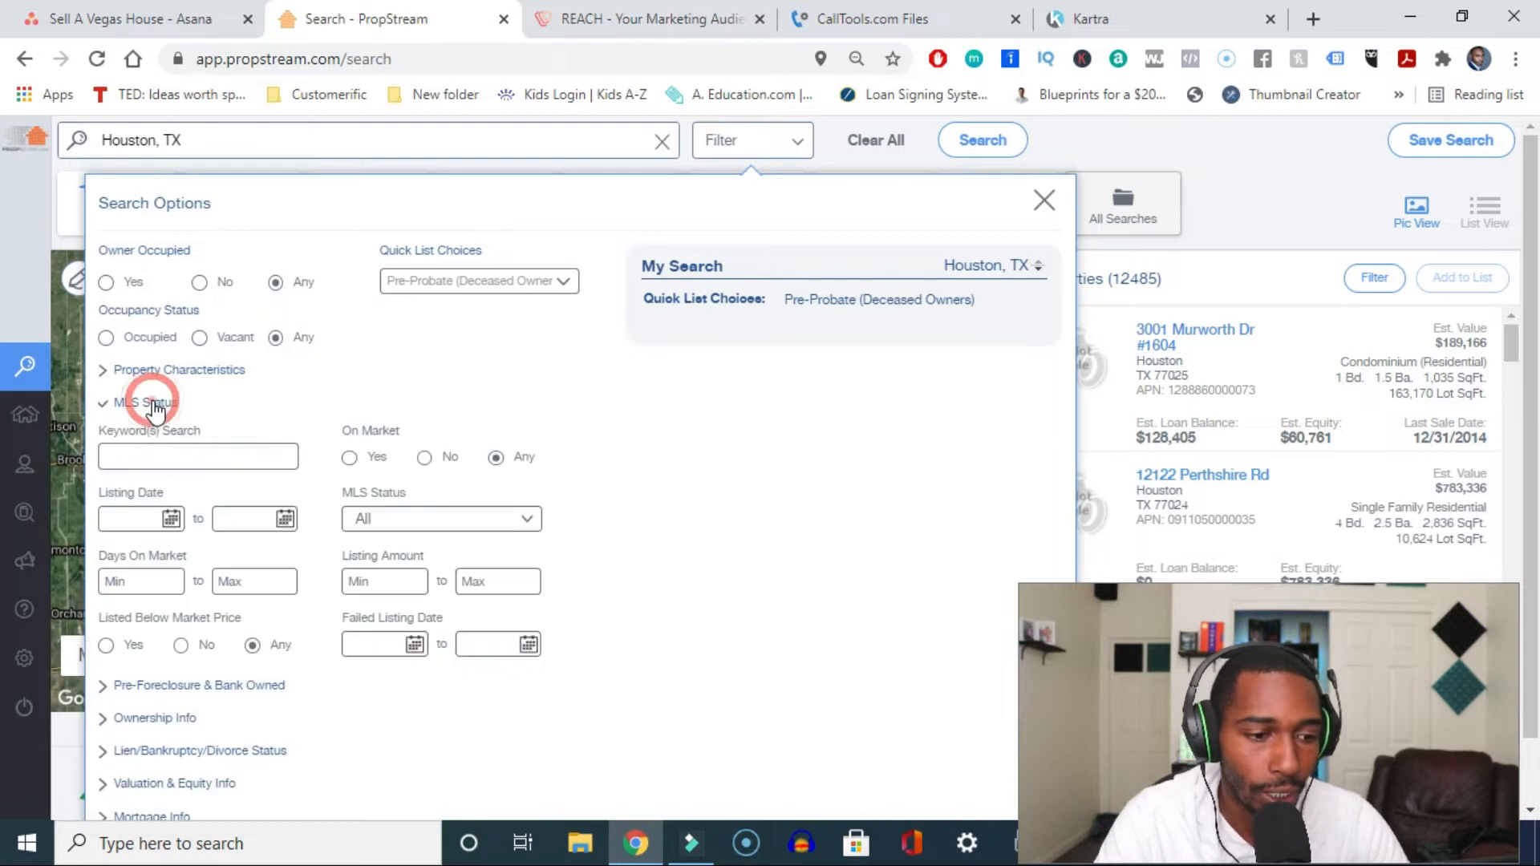
left_click(426, 458)
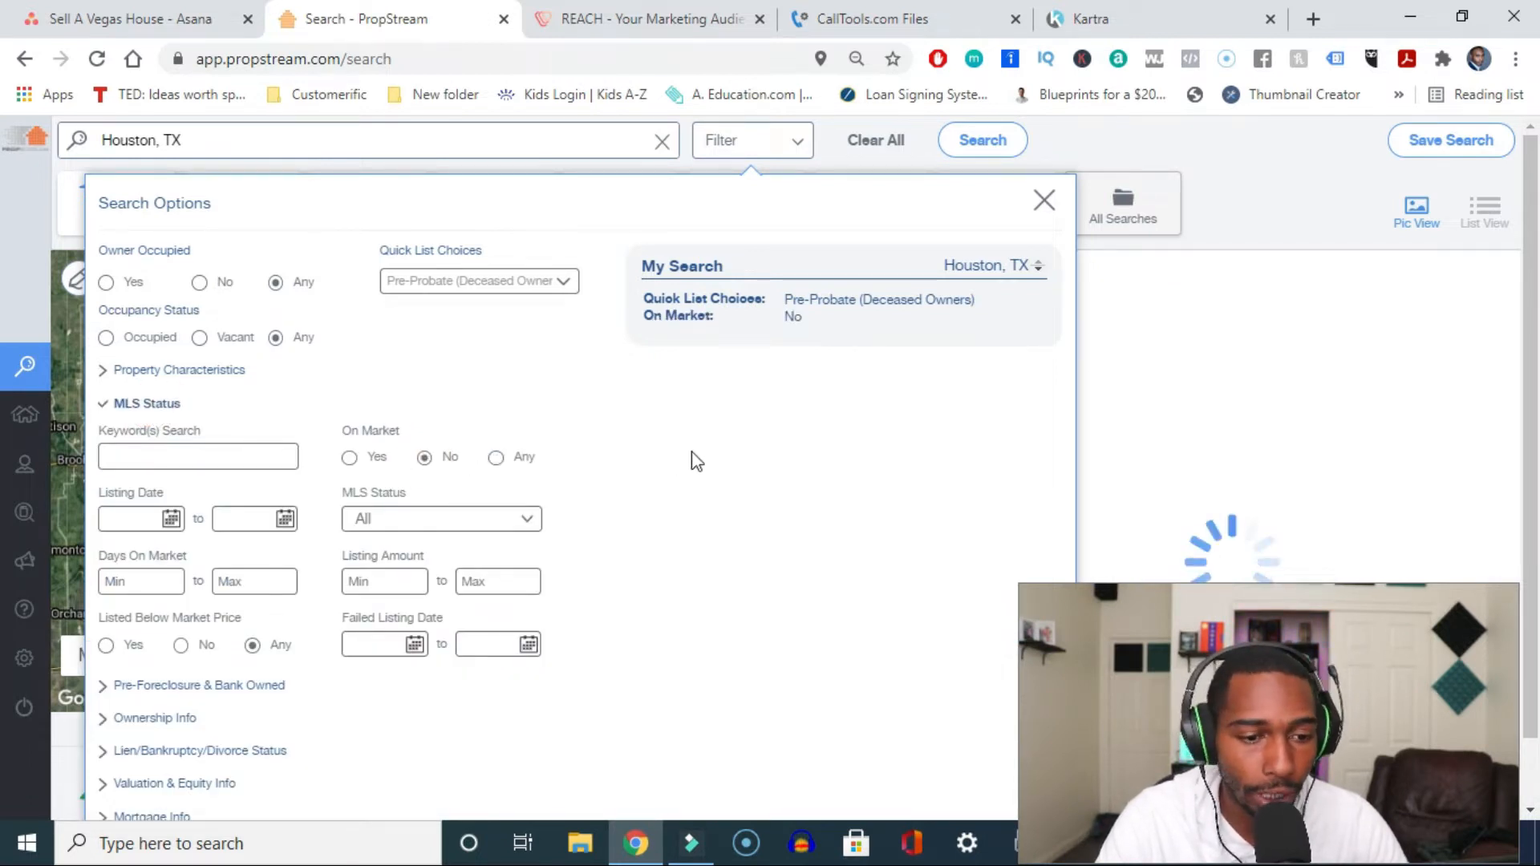
left_click(136, 405)
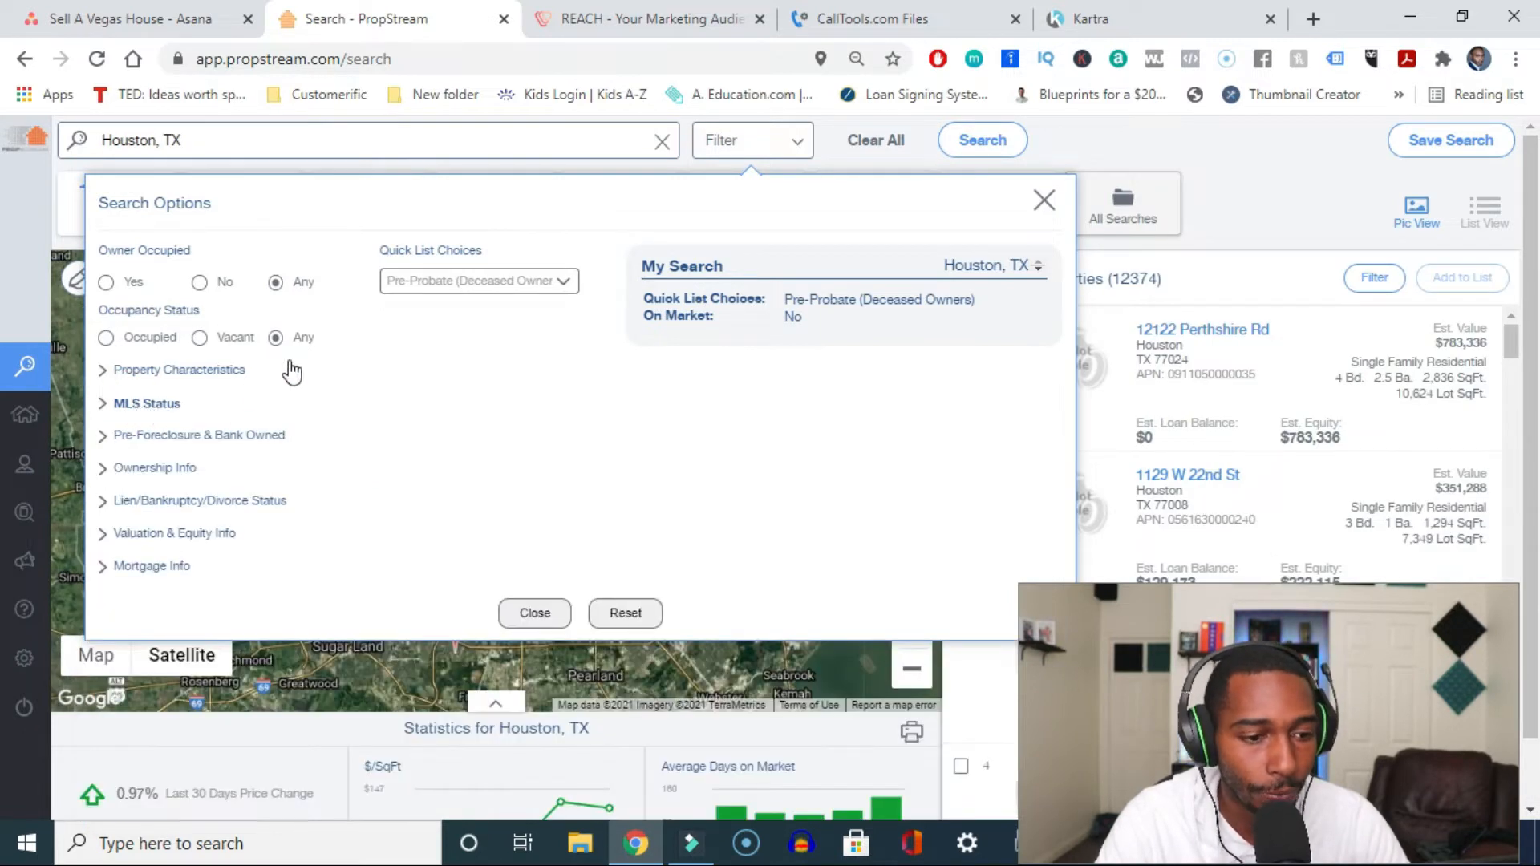
Step: Restrict the property types to Single Family, Condo/Townhouse and Multi-Family 2-4
left_click(218, 370)
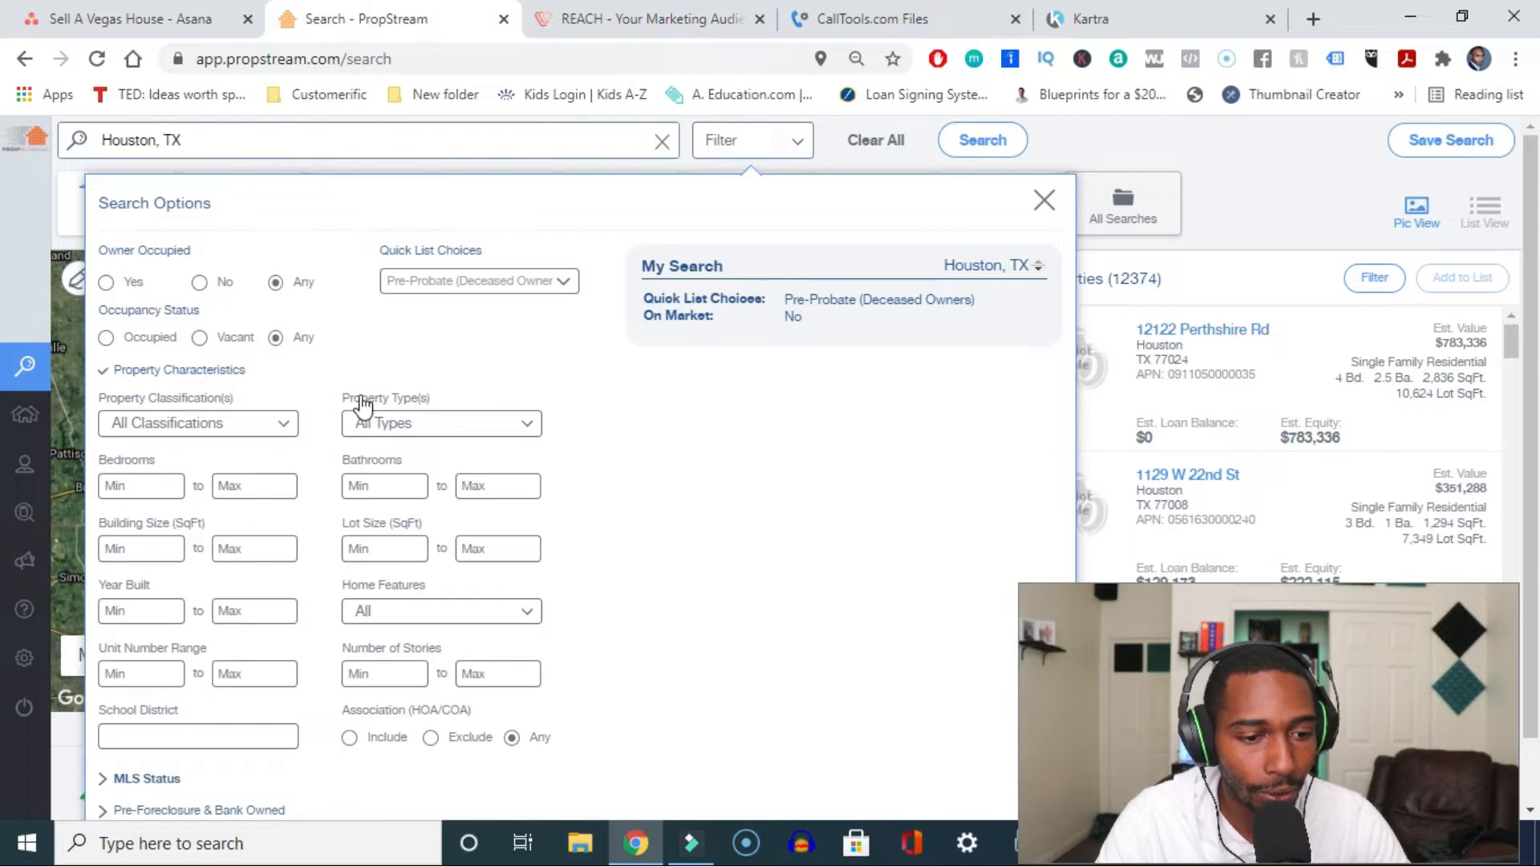
left_click(396, 425)
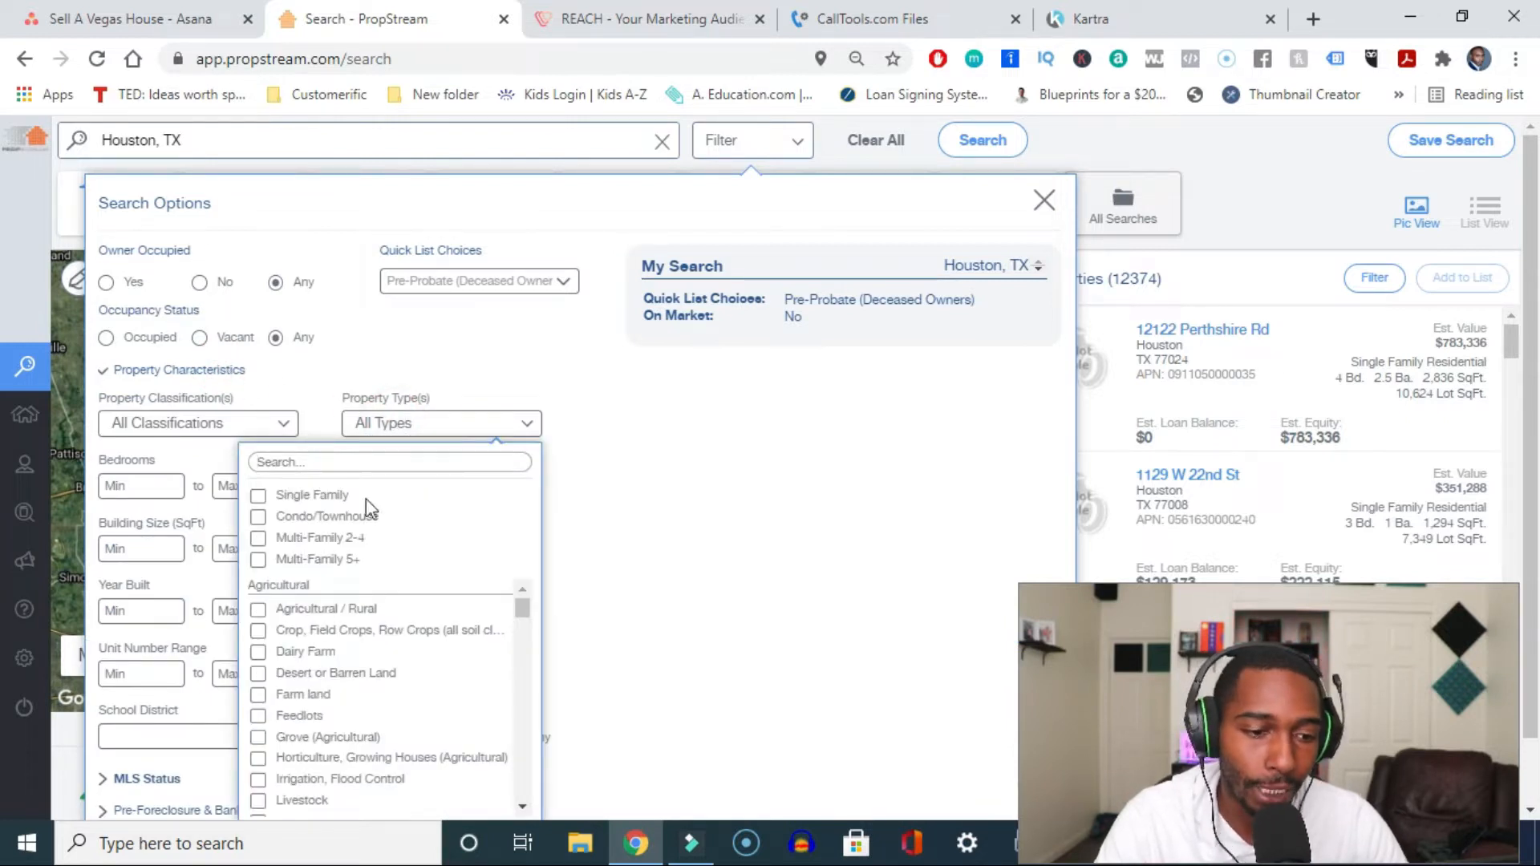
left_click(321, 494)
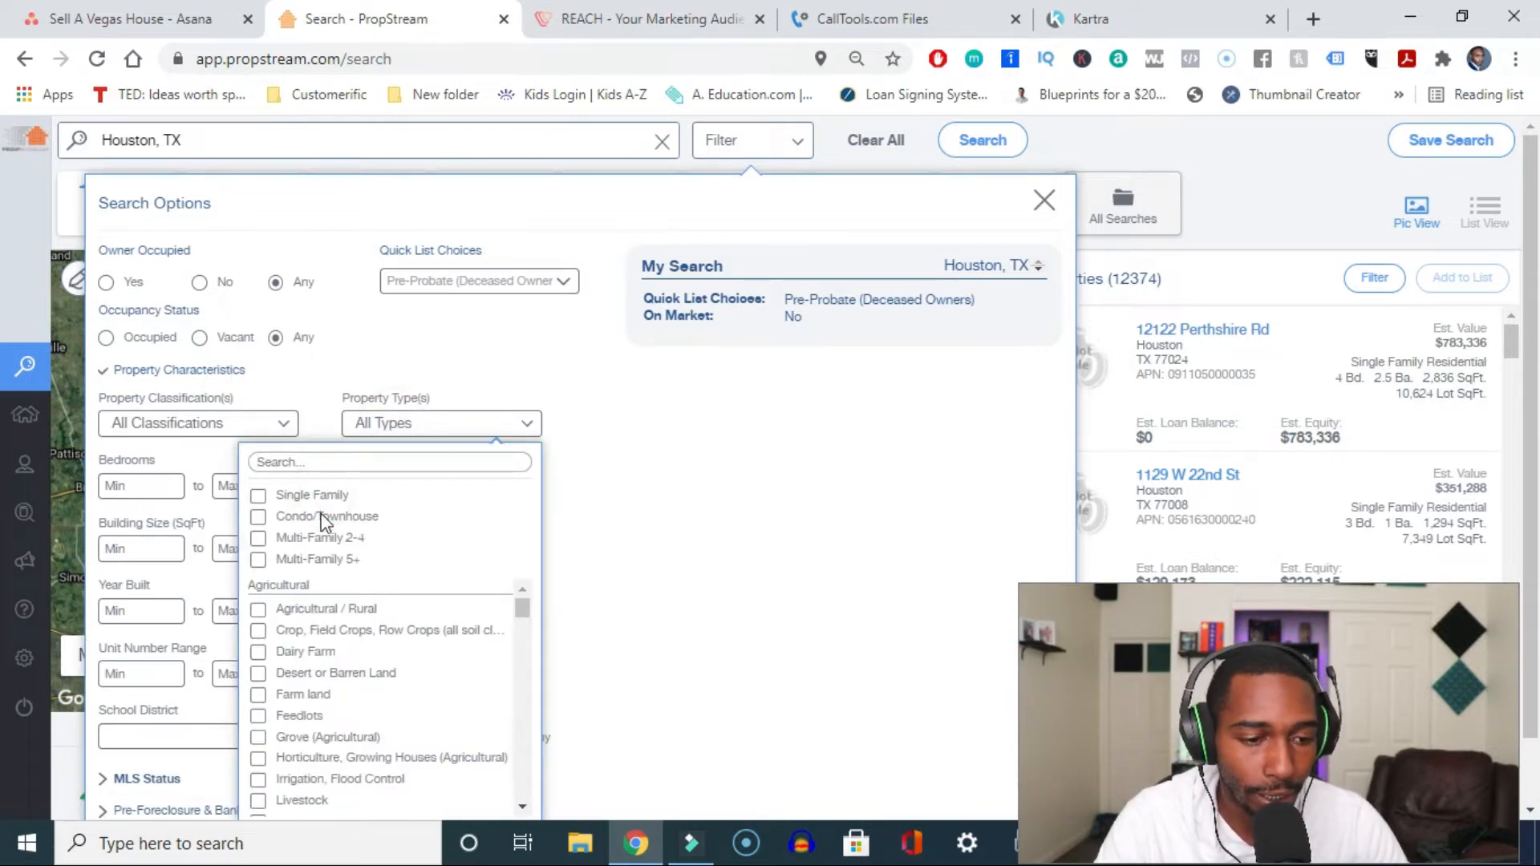
left_click(321, 516)
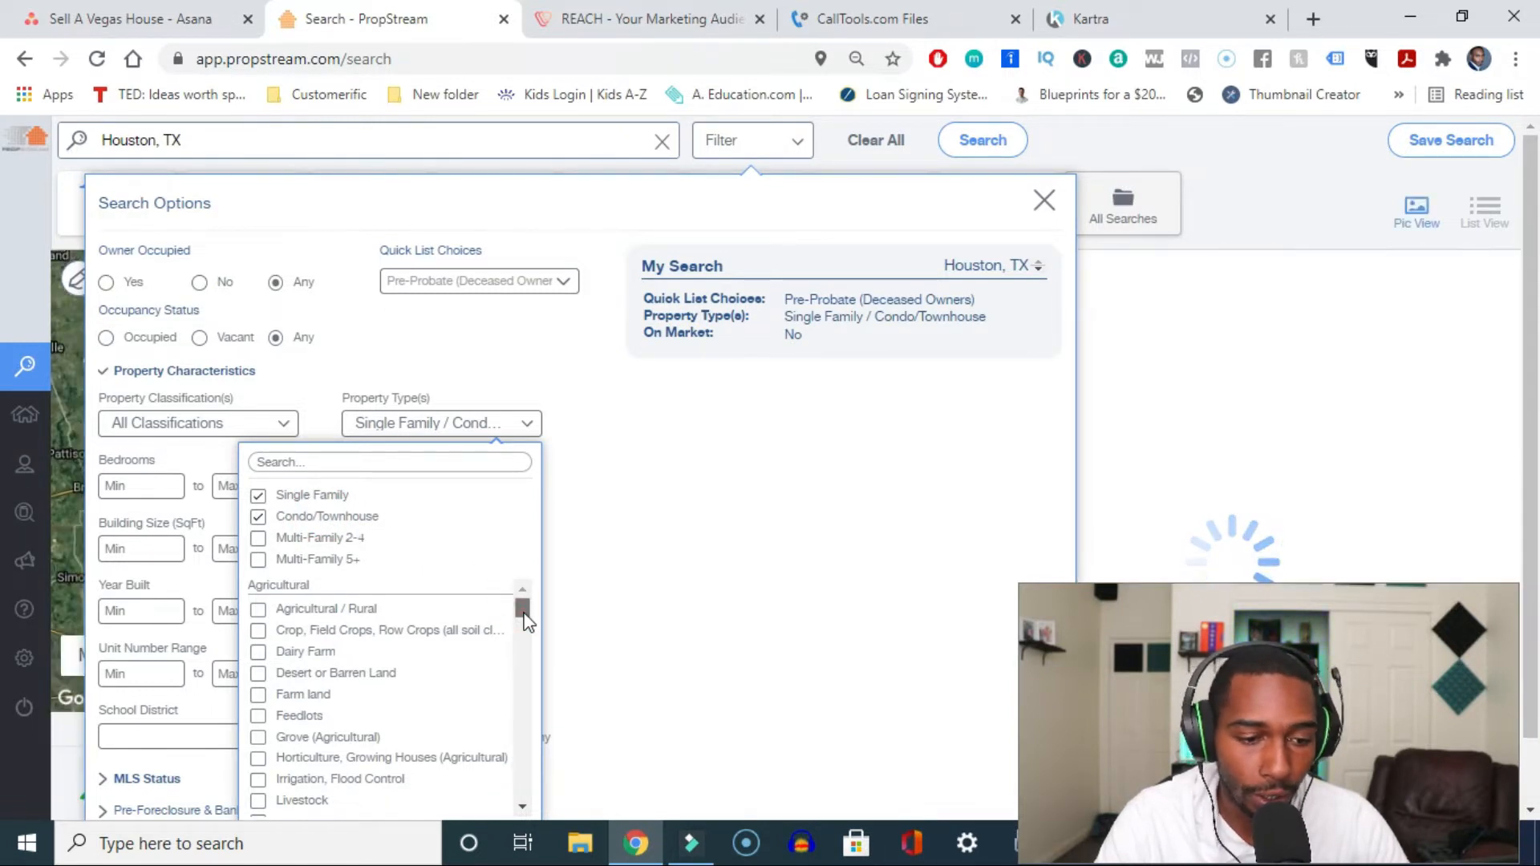
left_click(317, 537)
Step: Add the residential property types Apartment house (100+ units), Apartment house (5+ units), Apartments (generic) and Duplex (2 units, any combination)
left_click_drag(518, 613, 528, 765)
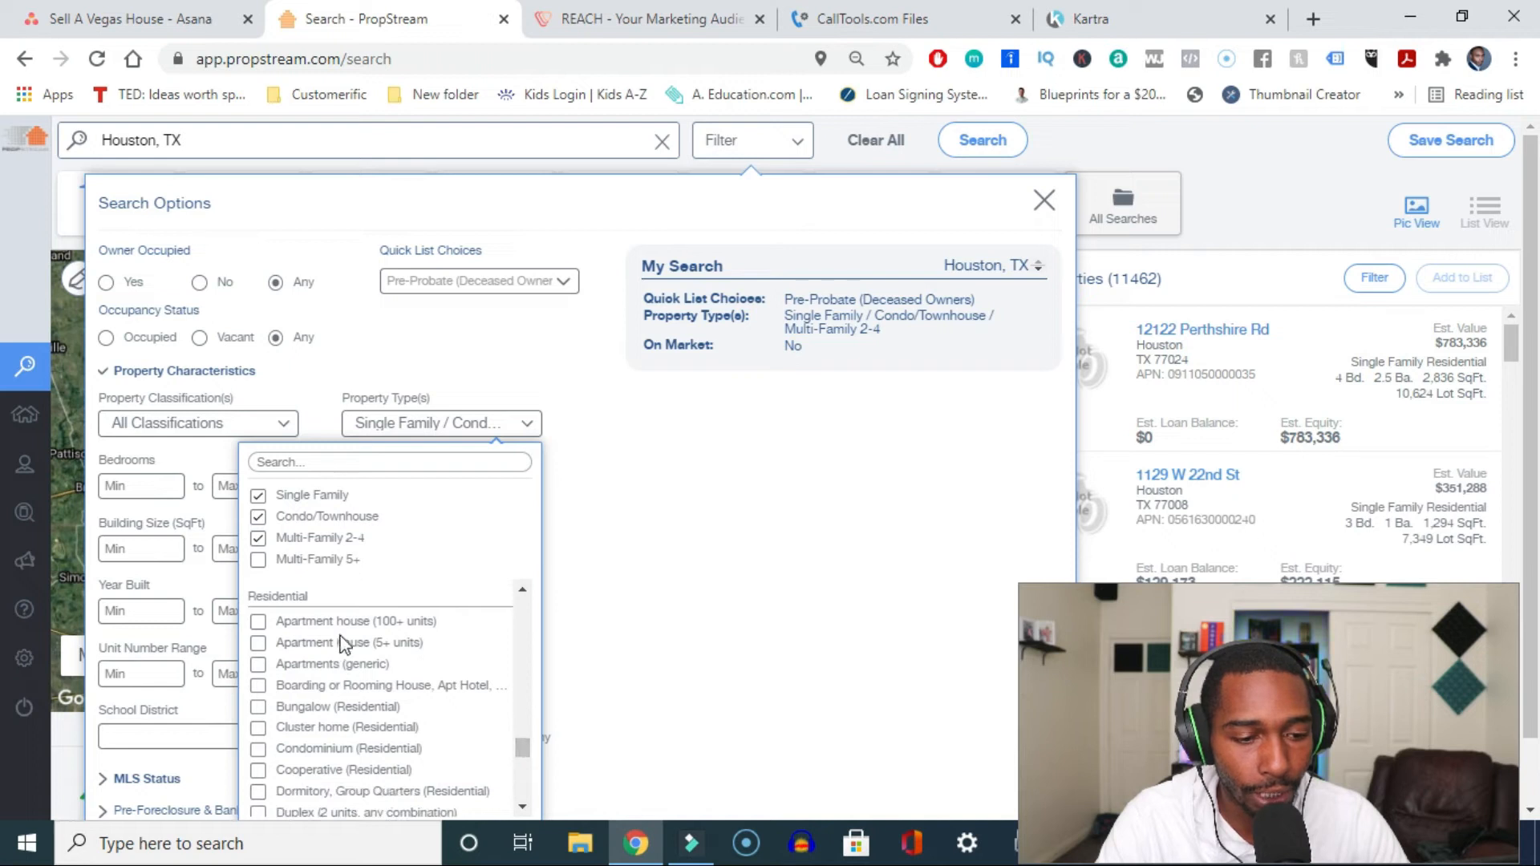
left_click(335, 624)
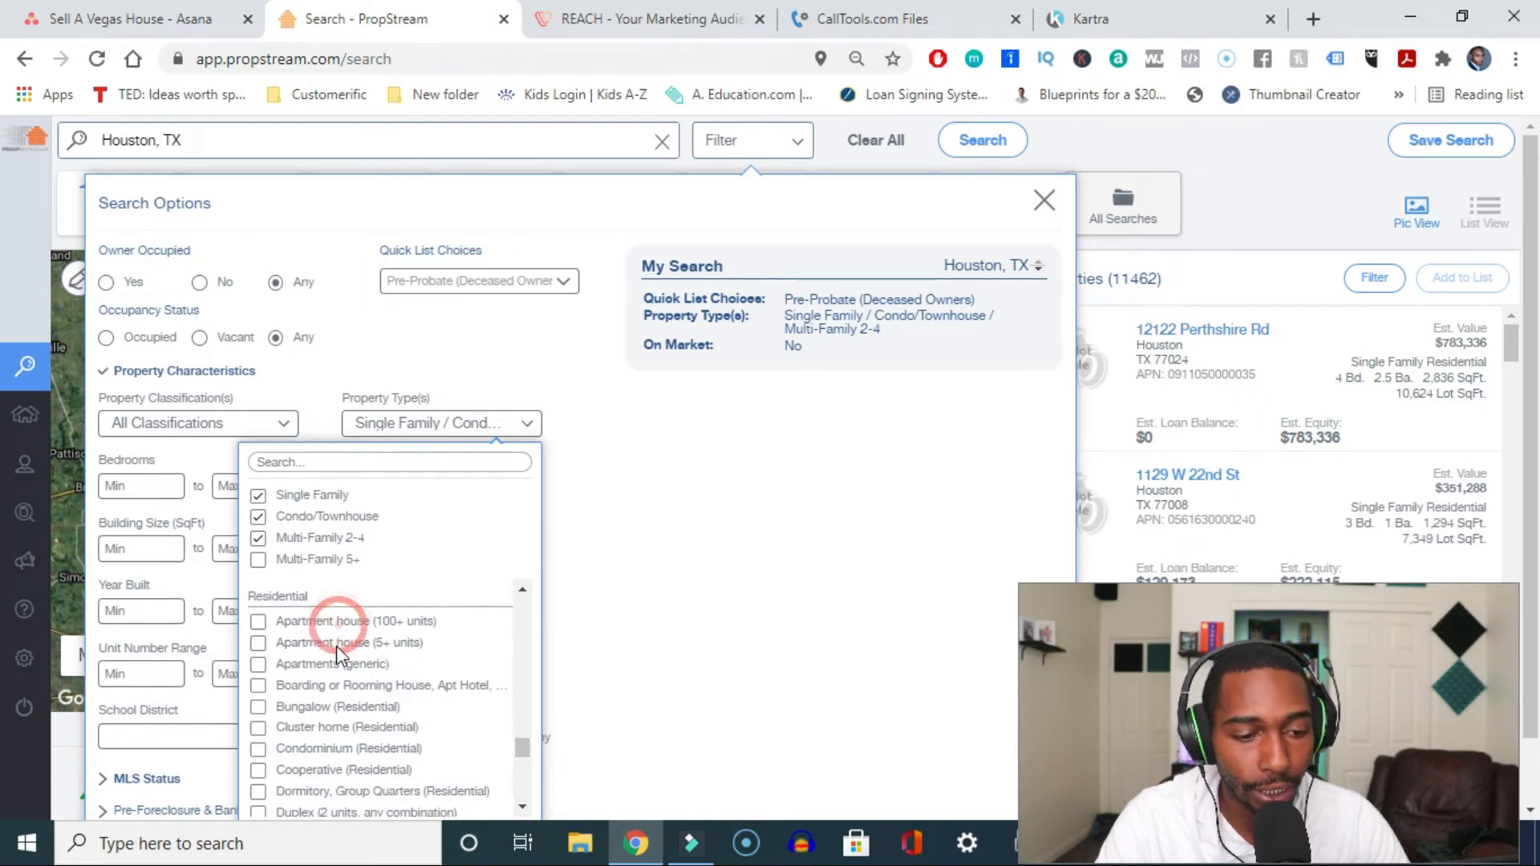
left_click(289, 646)
left_click(287, 664)
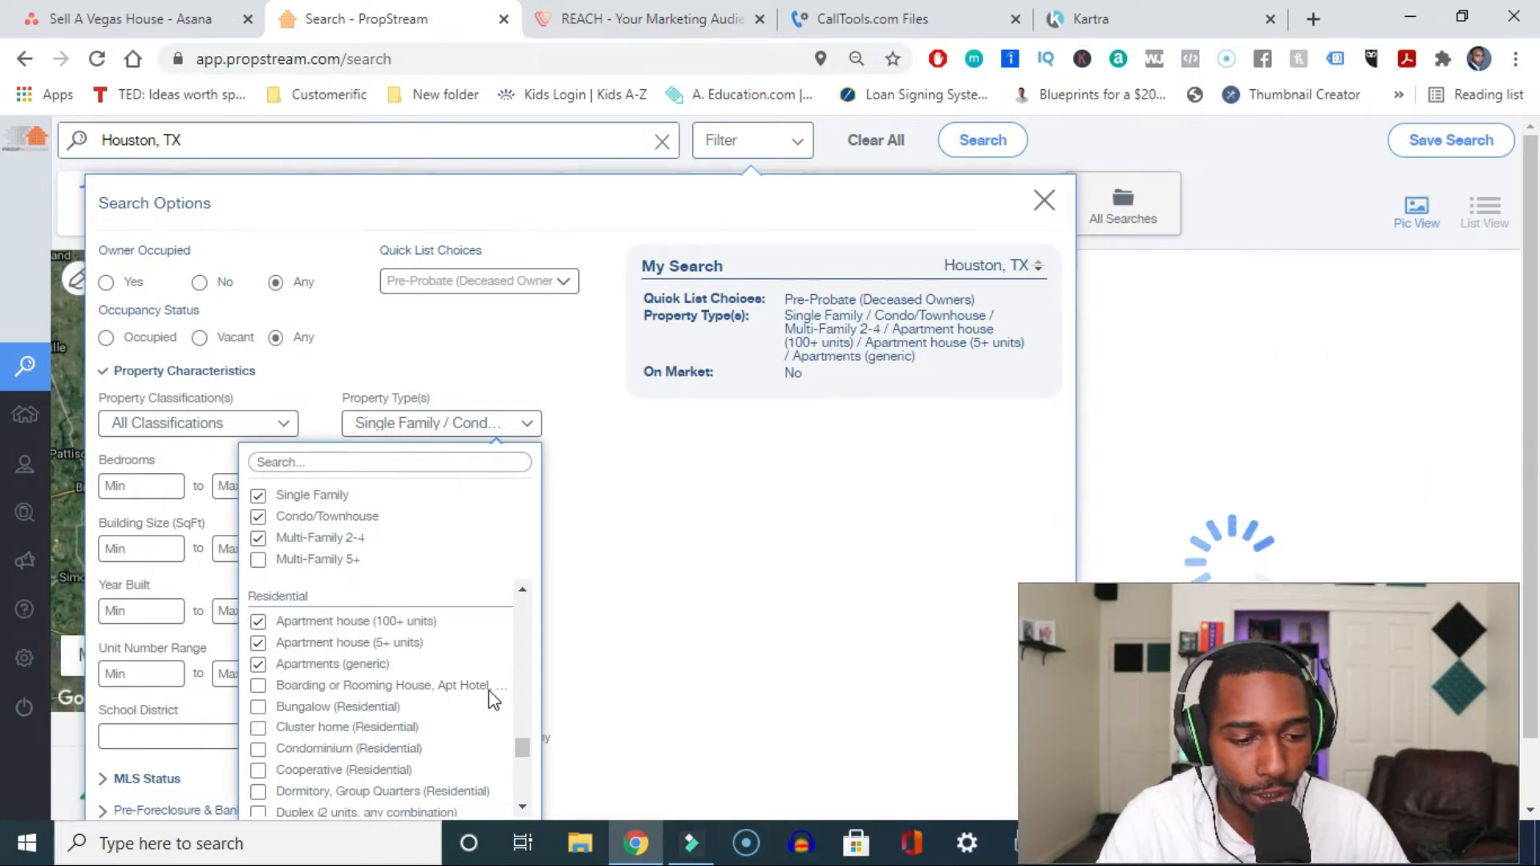
scroll(528, 755, "down", 1)
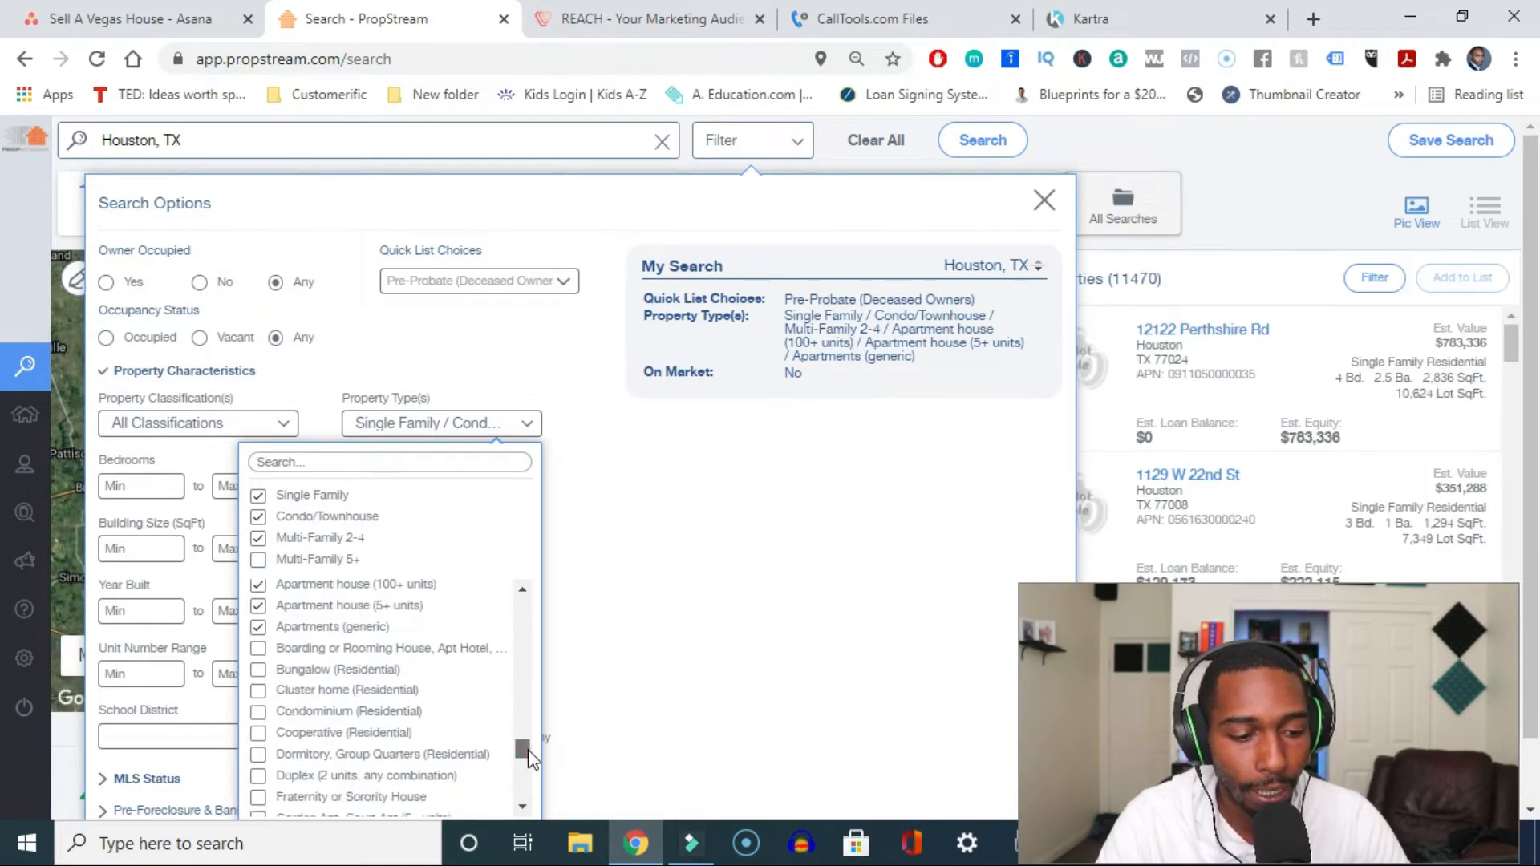
left_click(362, 776)
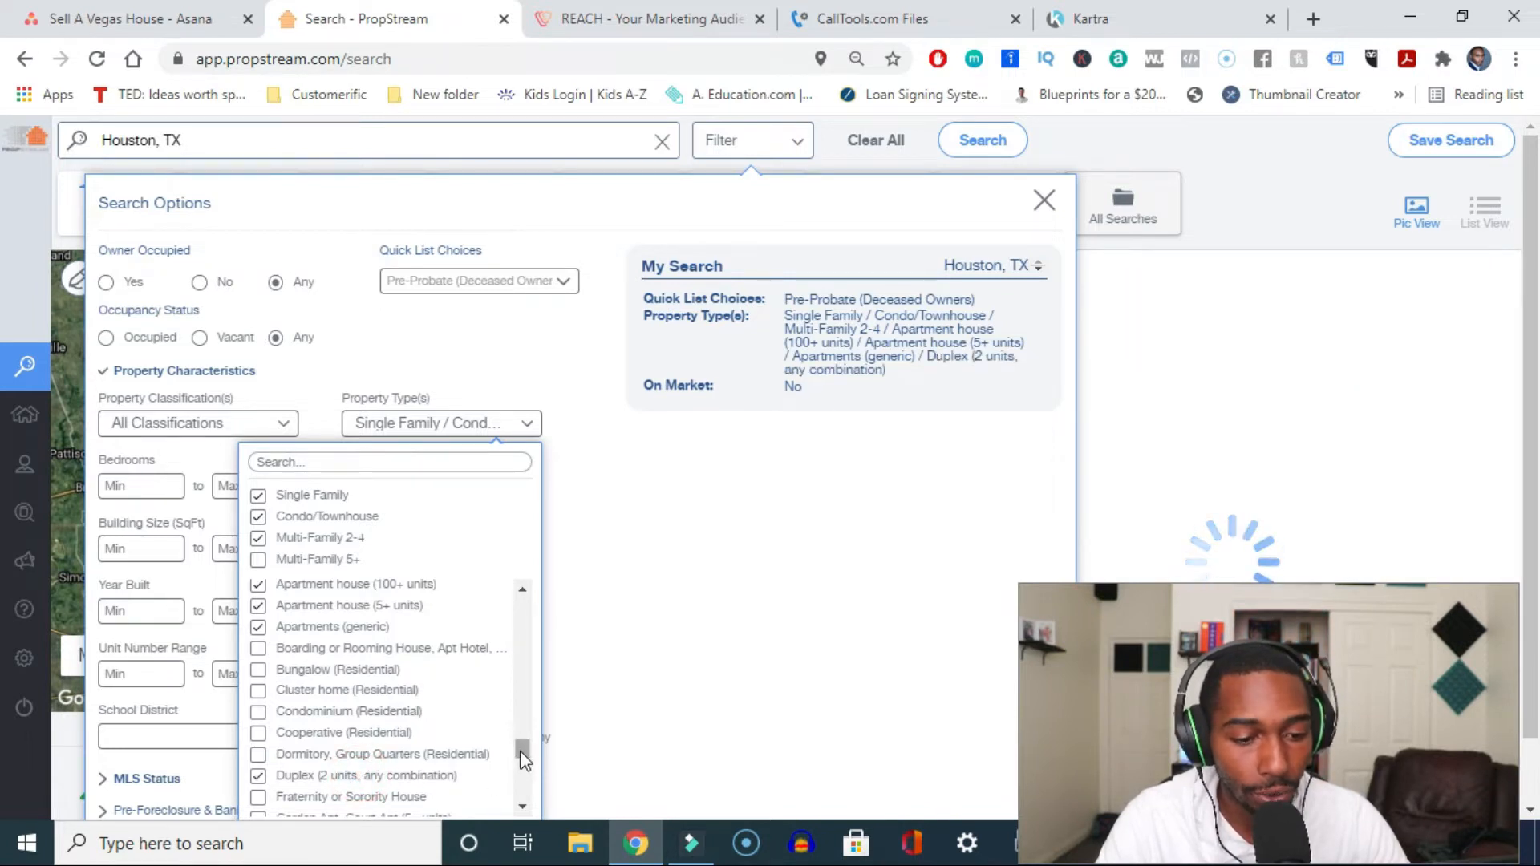
left_click_drag(517, 752, 529, 561)
scroll(522, 766, "down", 1)
left_click(627, 529)
Step: Set the property classification to Residential and collapse the property characteristics
left_click(267, 427)
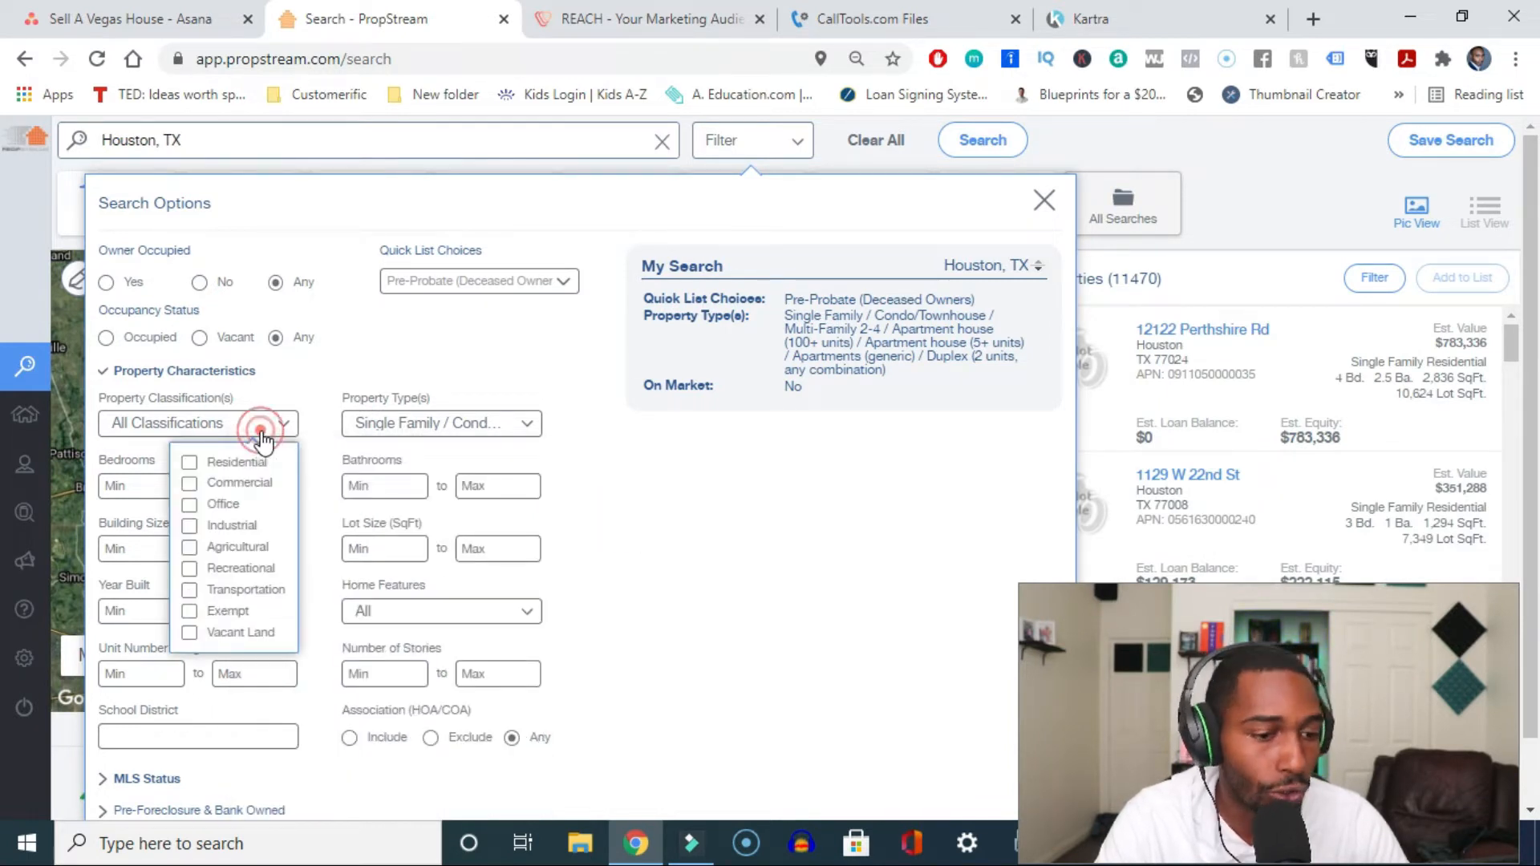
left_click(253, 471)
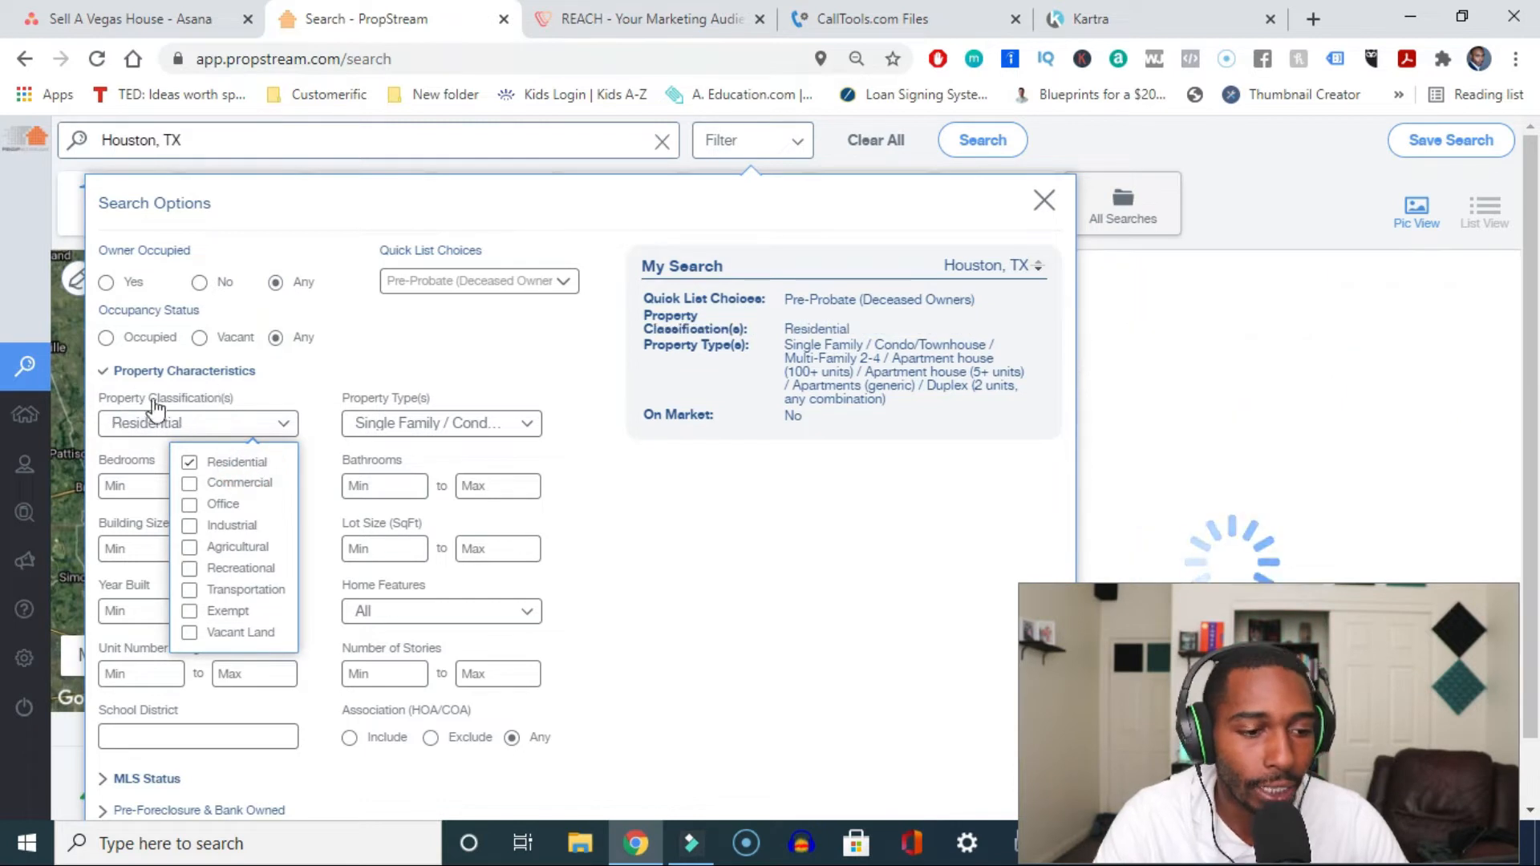
left_click(679, 555)
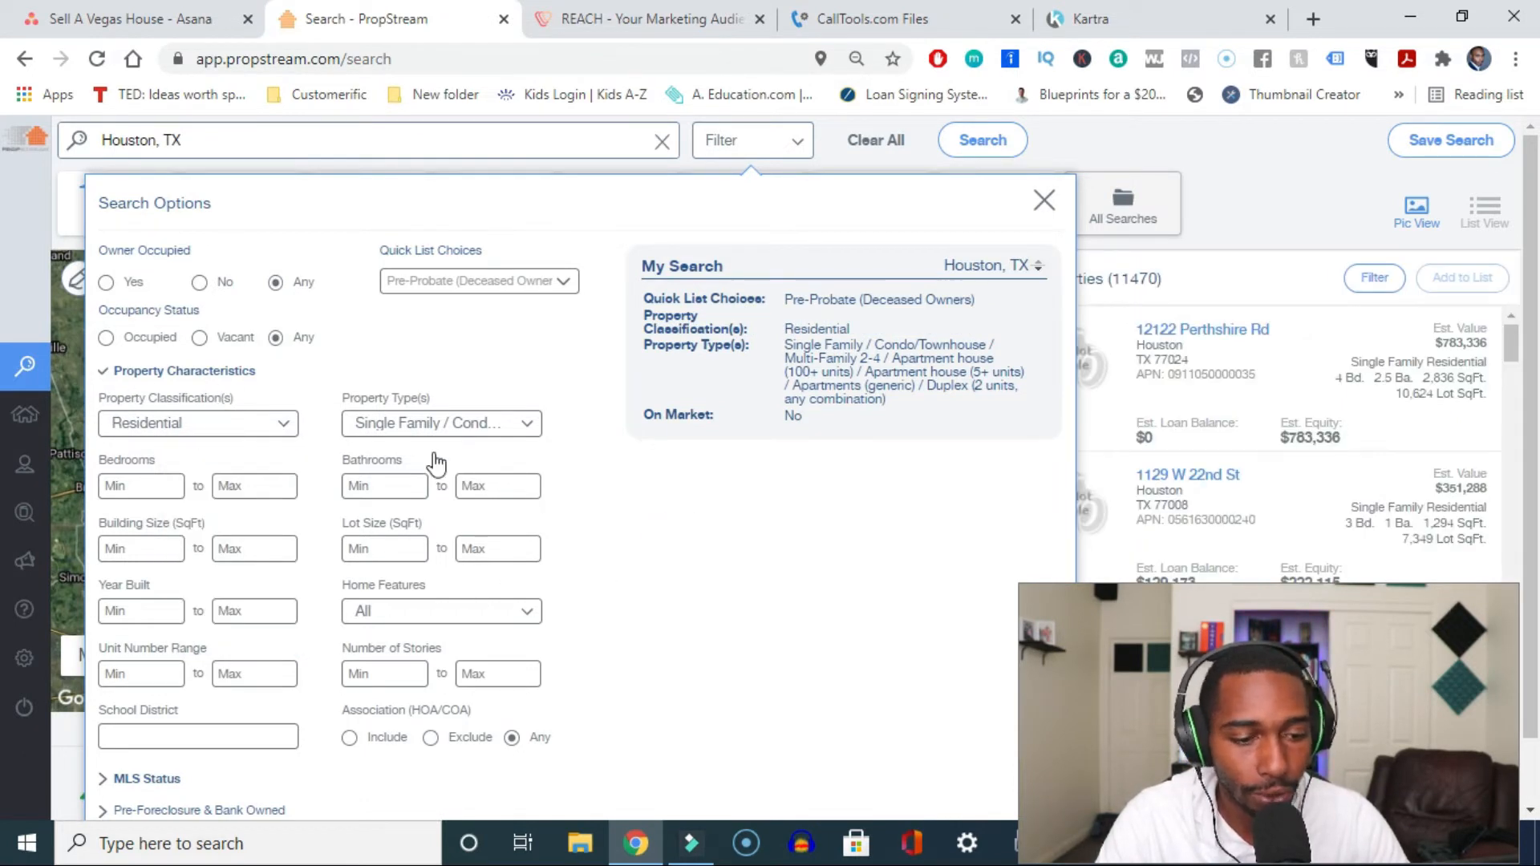
left_click(154, 377)
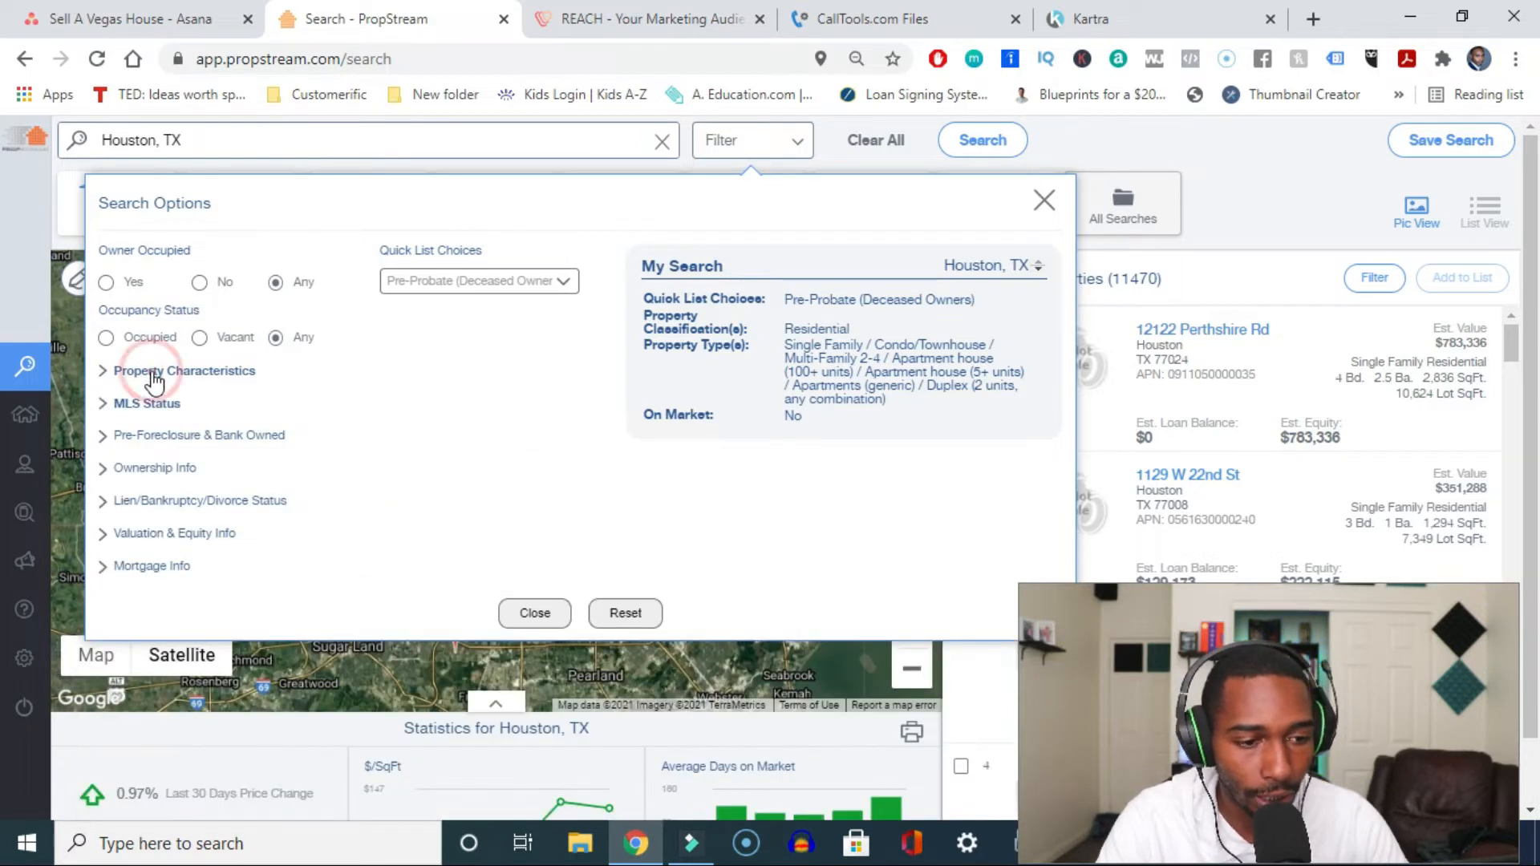
Step: Set the owner type to Individual in the ownership criteria
left_click(145, 469)
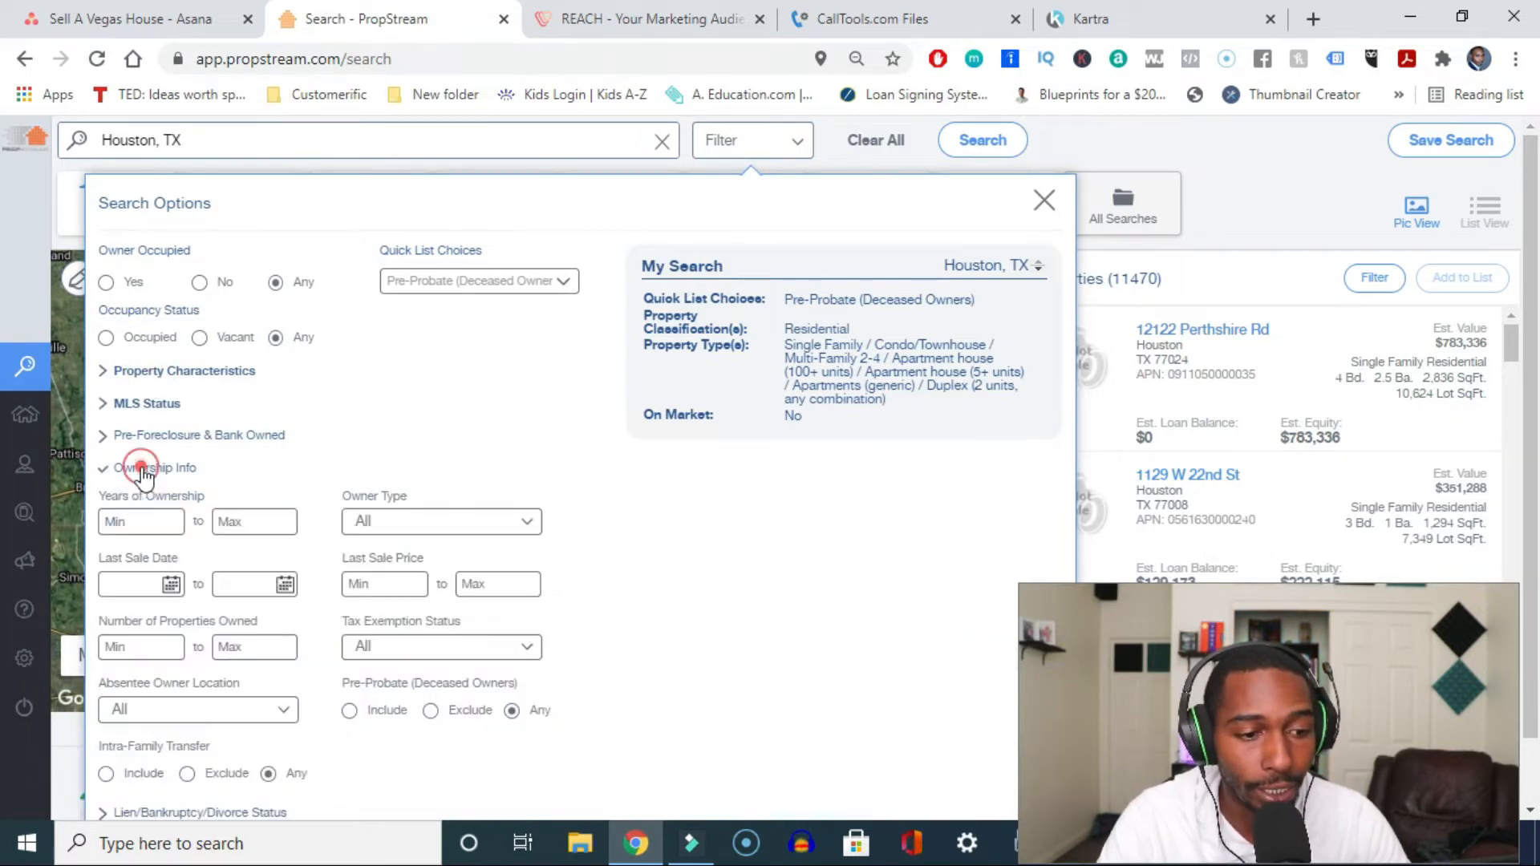
left_click(497, 530)
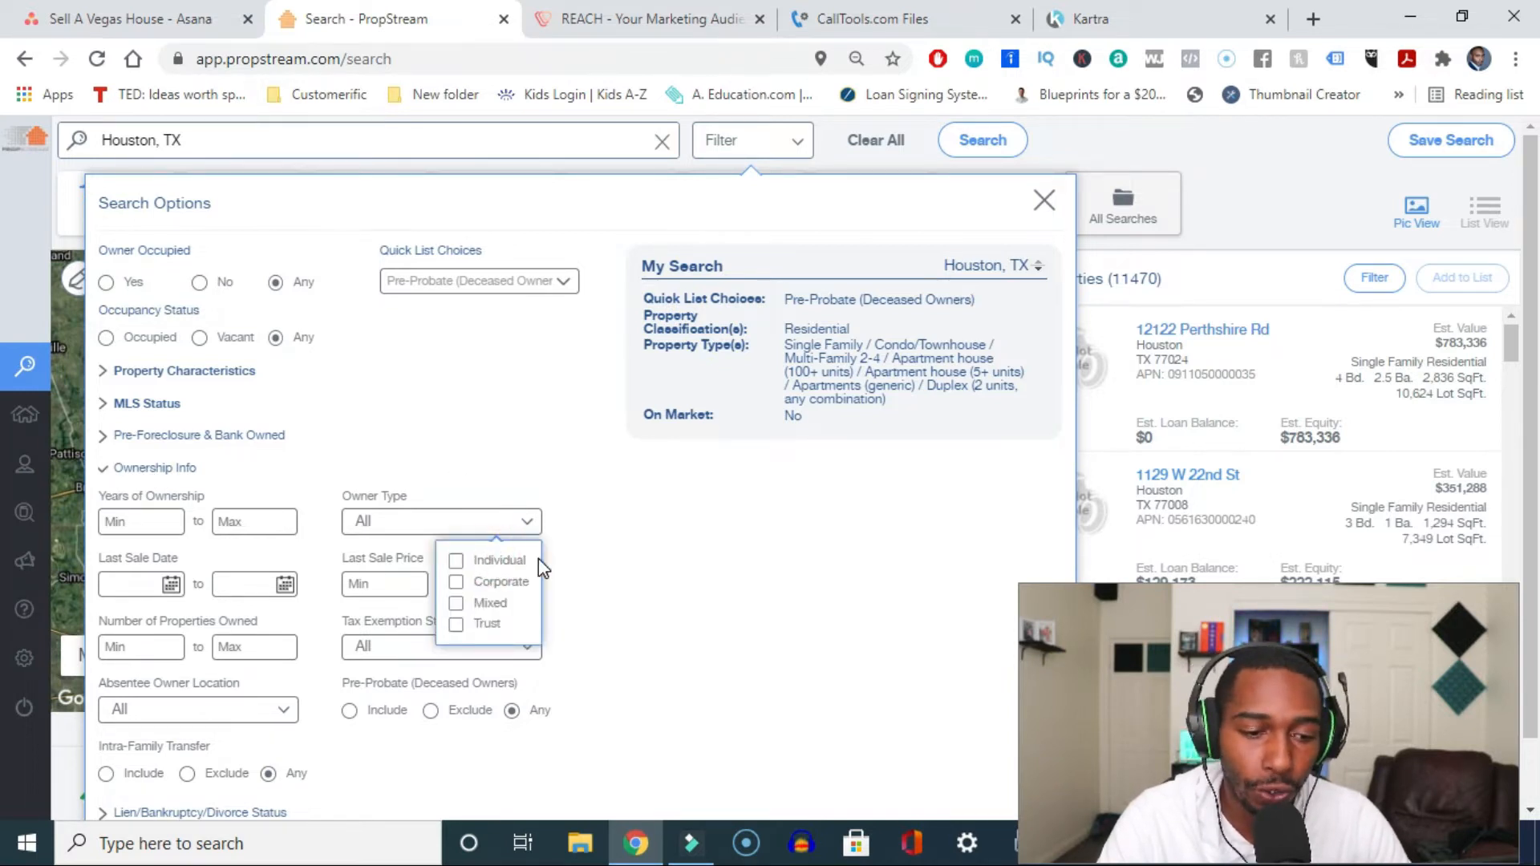
left_click(529, 560)
left_click(634, 561)
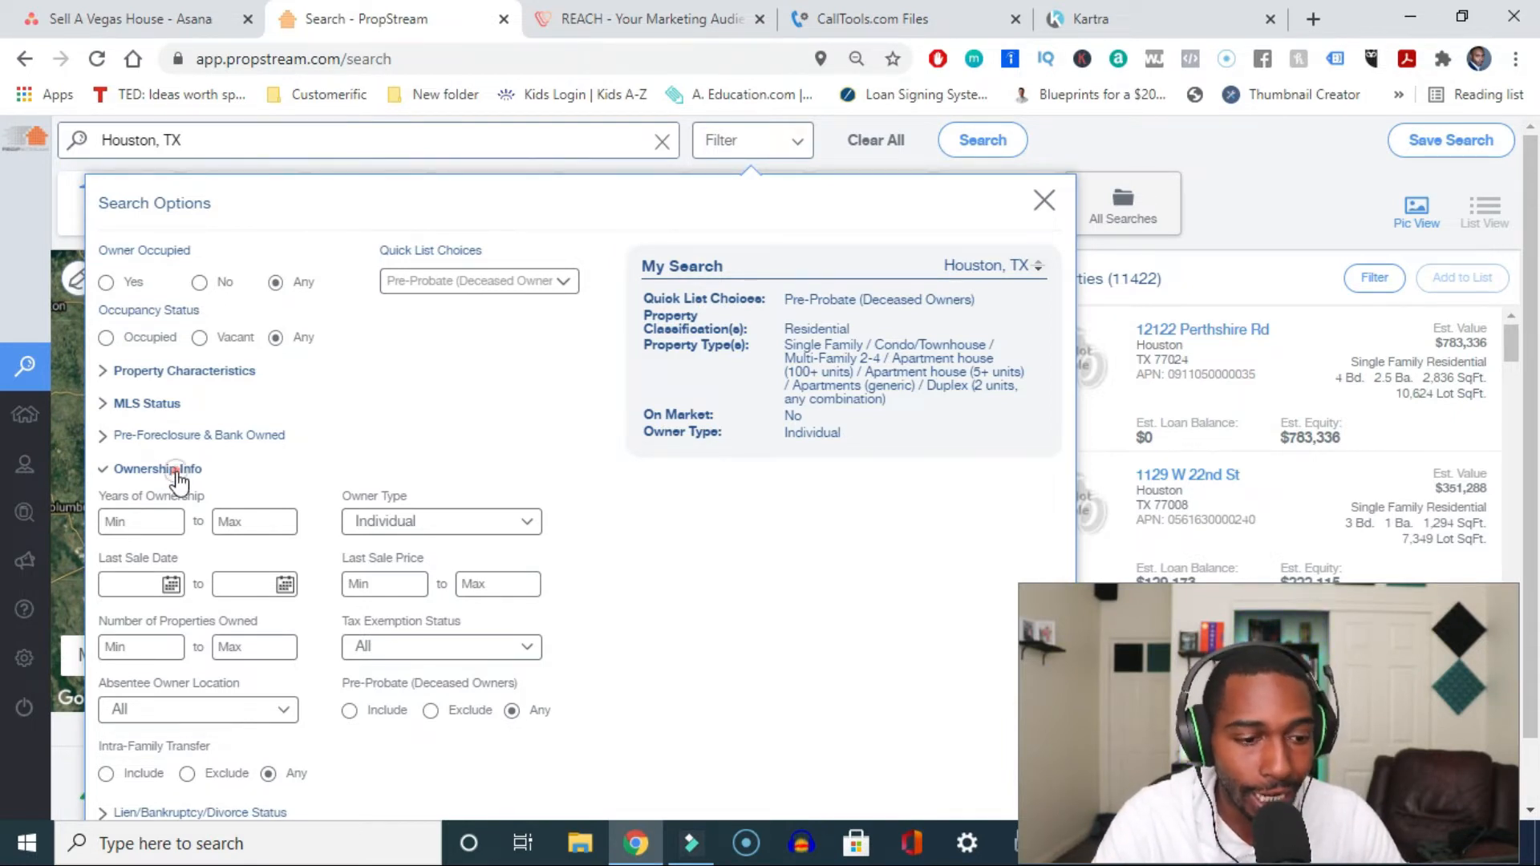
left_click(173, 472)
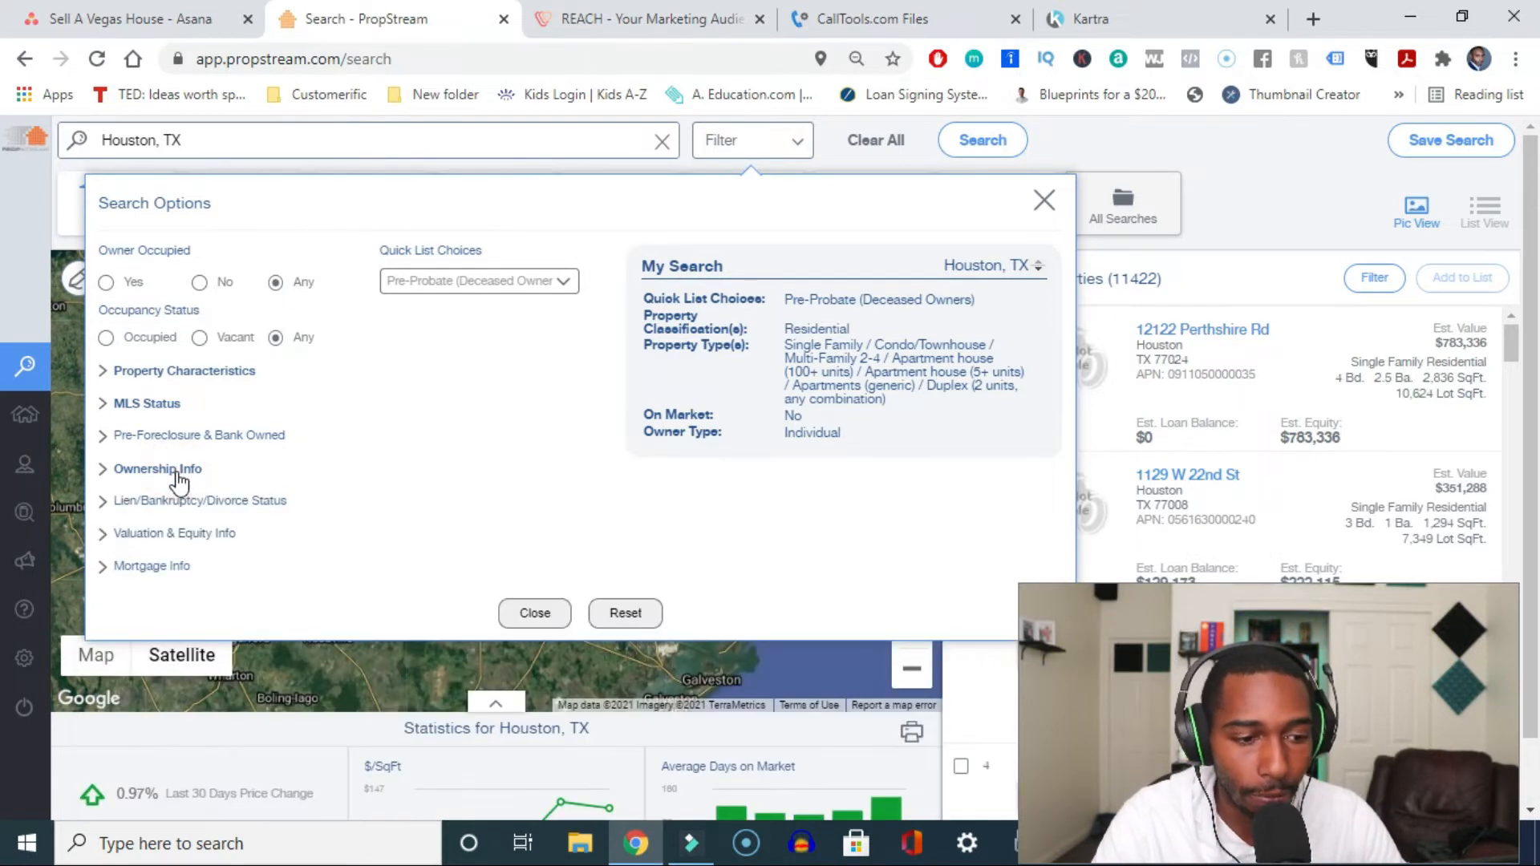
Step: Set the minimum estimated equity to 20% in the valuation and equity criteria
left_click(206, 534)
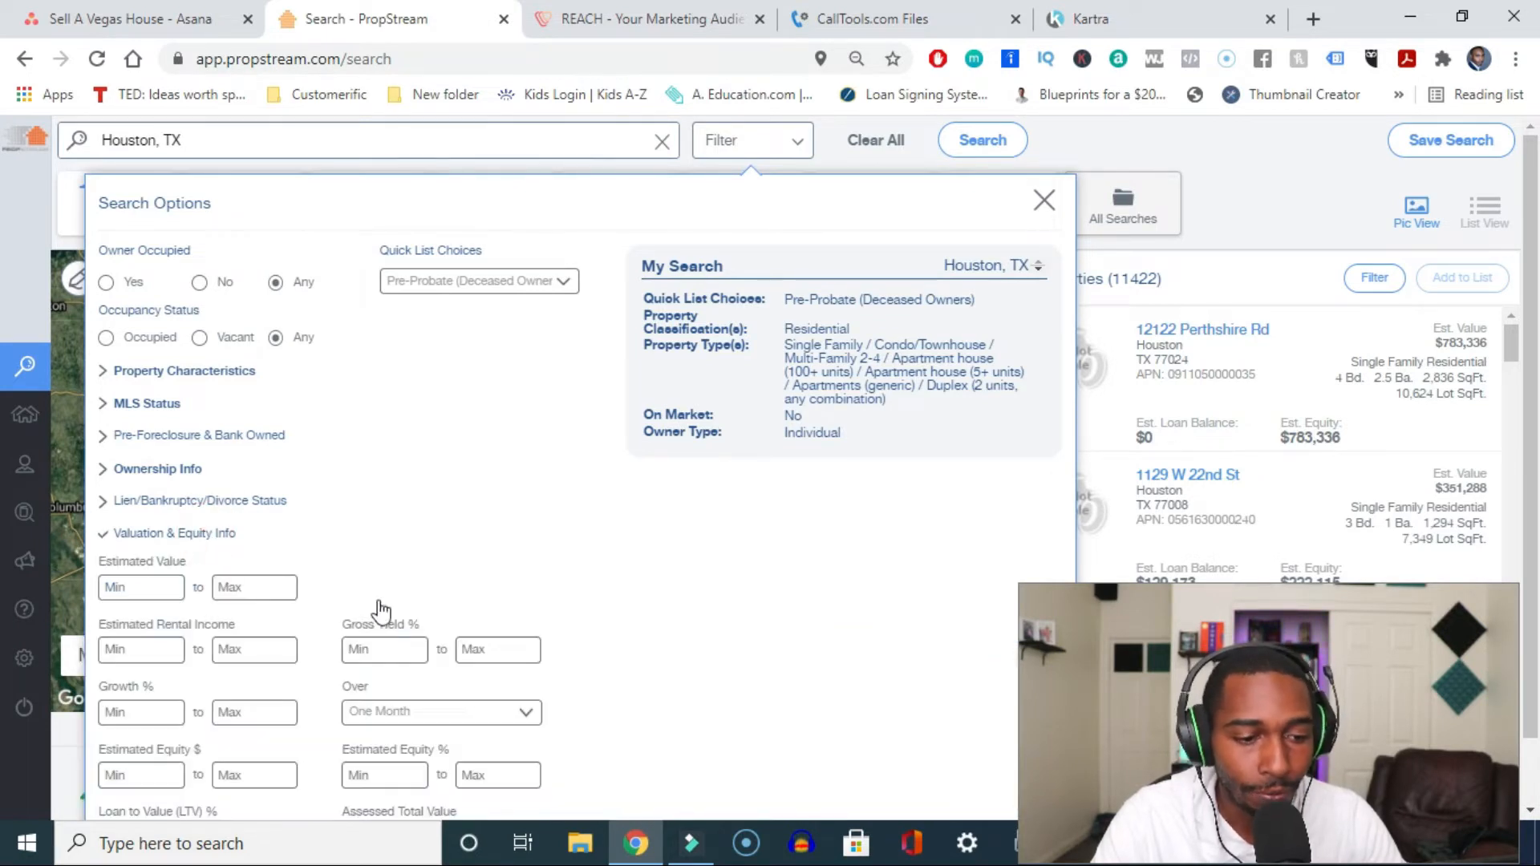
left_click(400, 774)
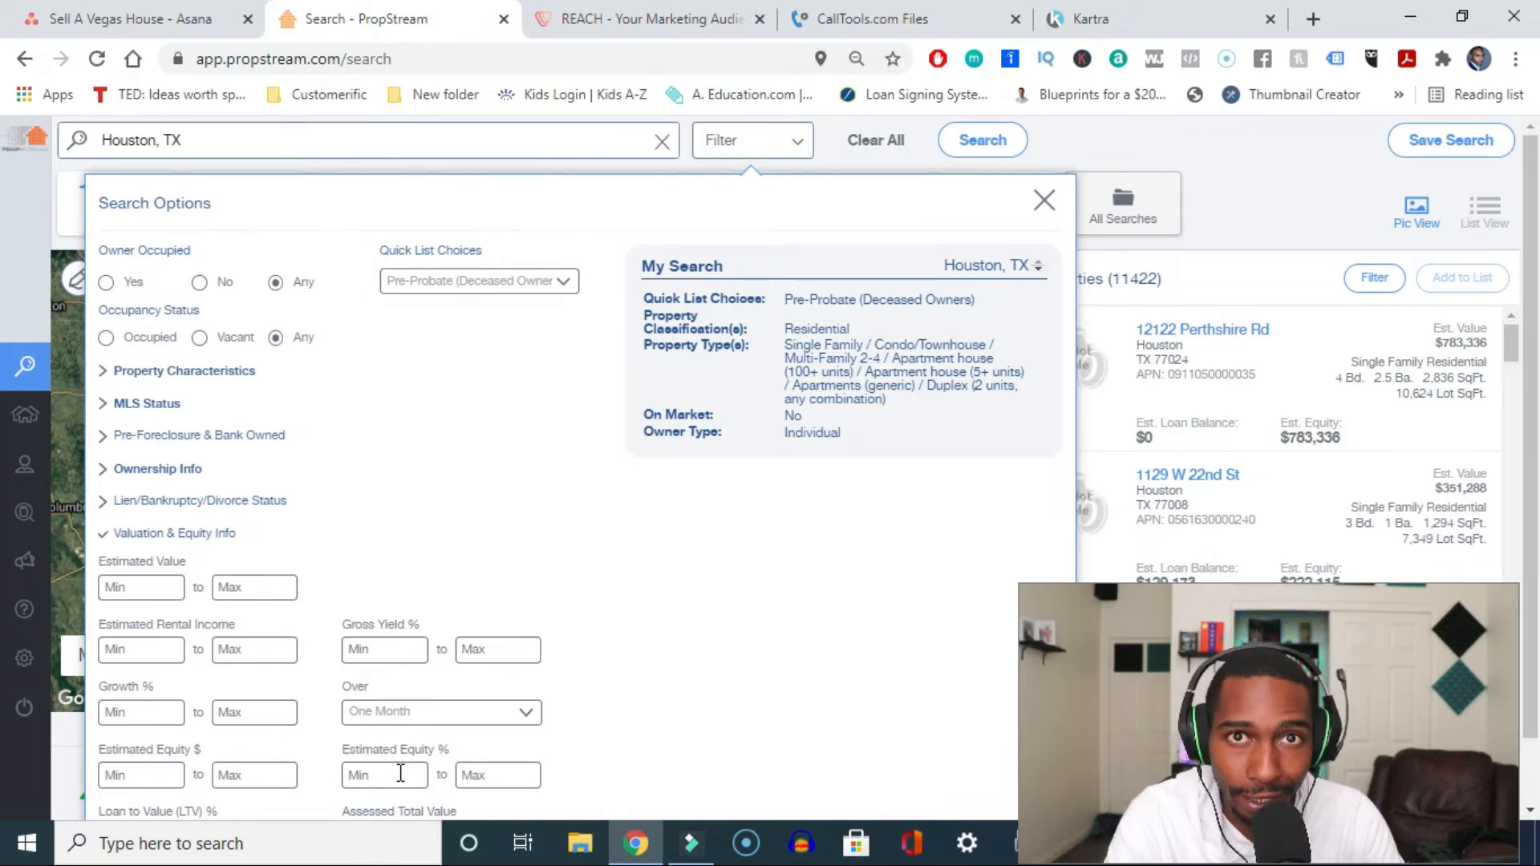
type("20")
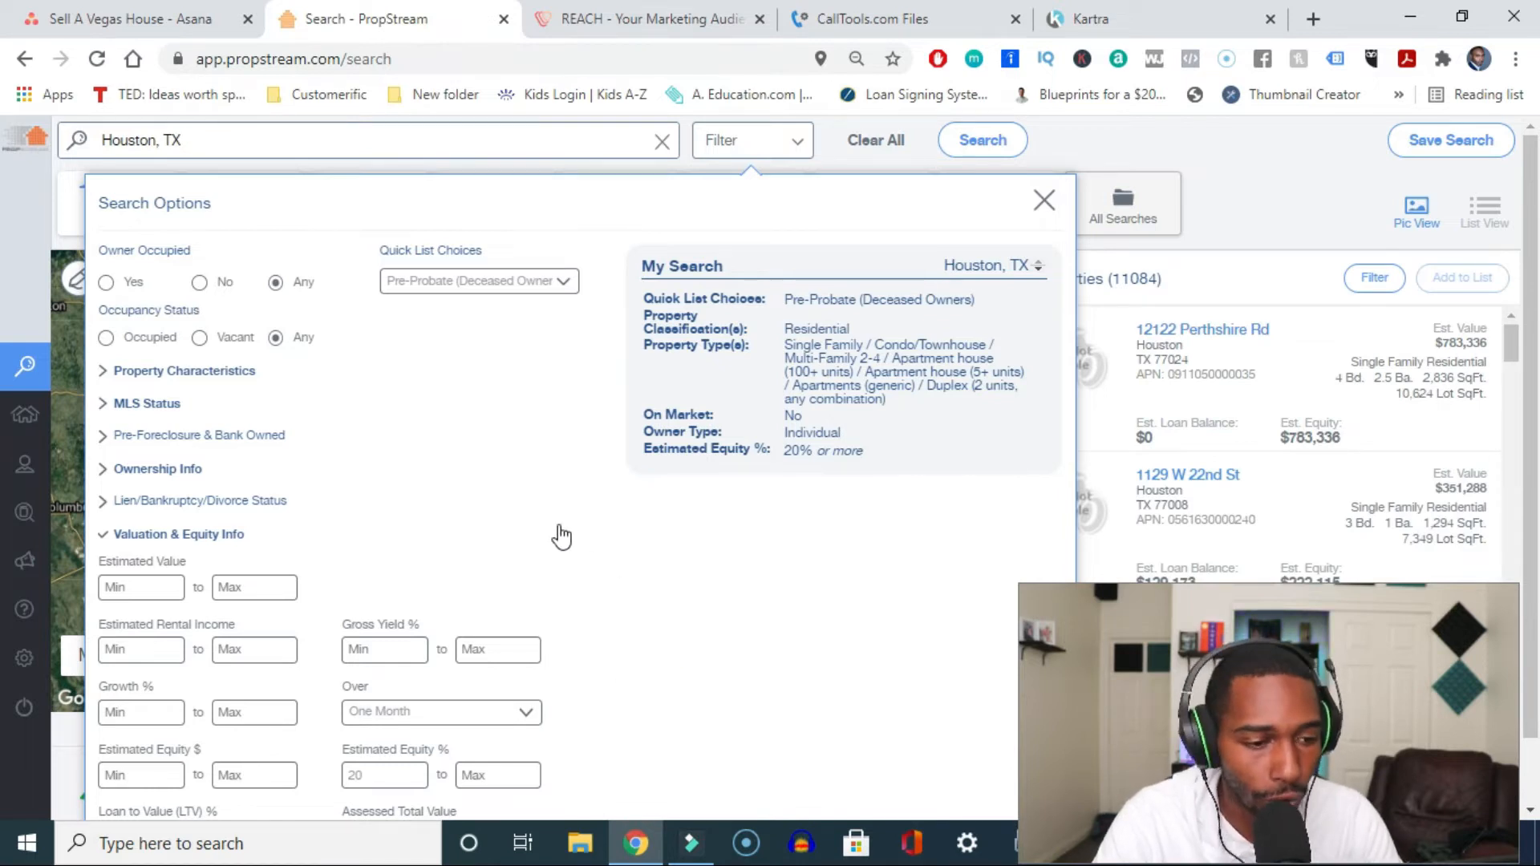
left_click(210, 530)
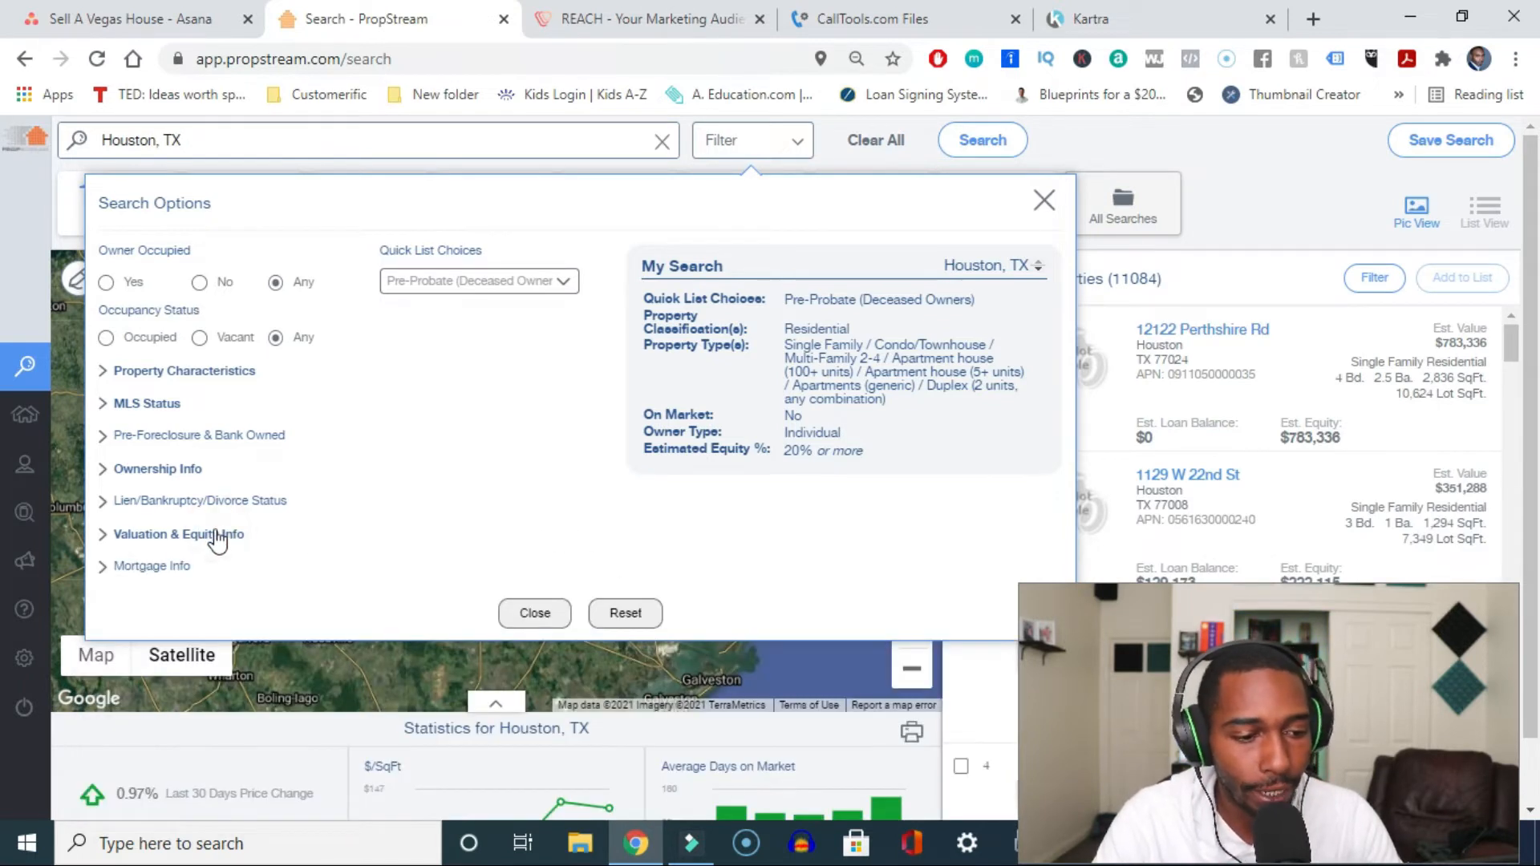
Step: Set the pre-foreclosure and bank-owned status to Exclude Foreclosures
left_click(144, 437)
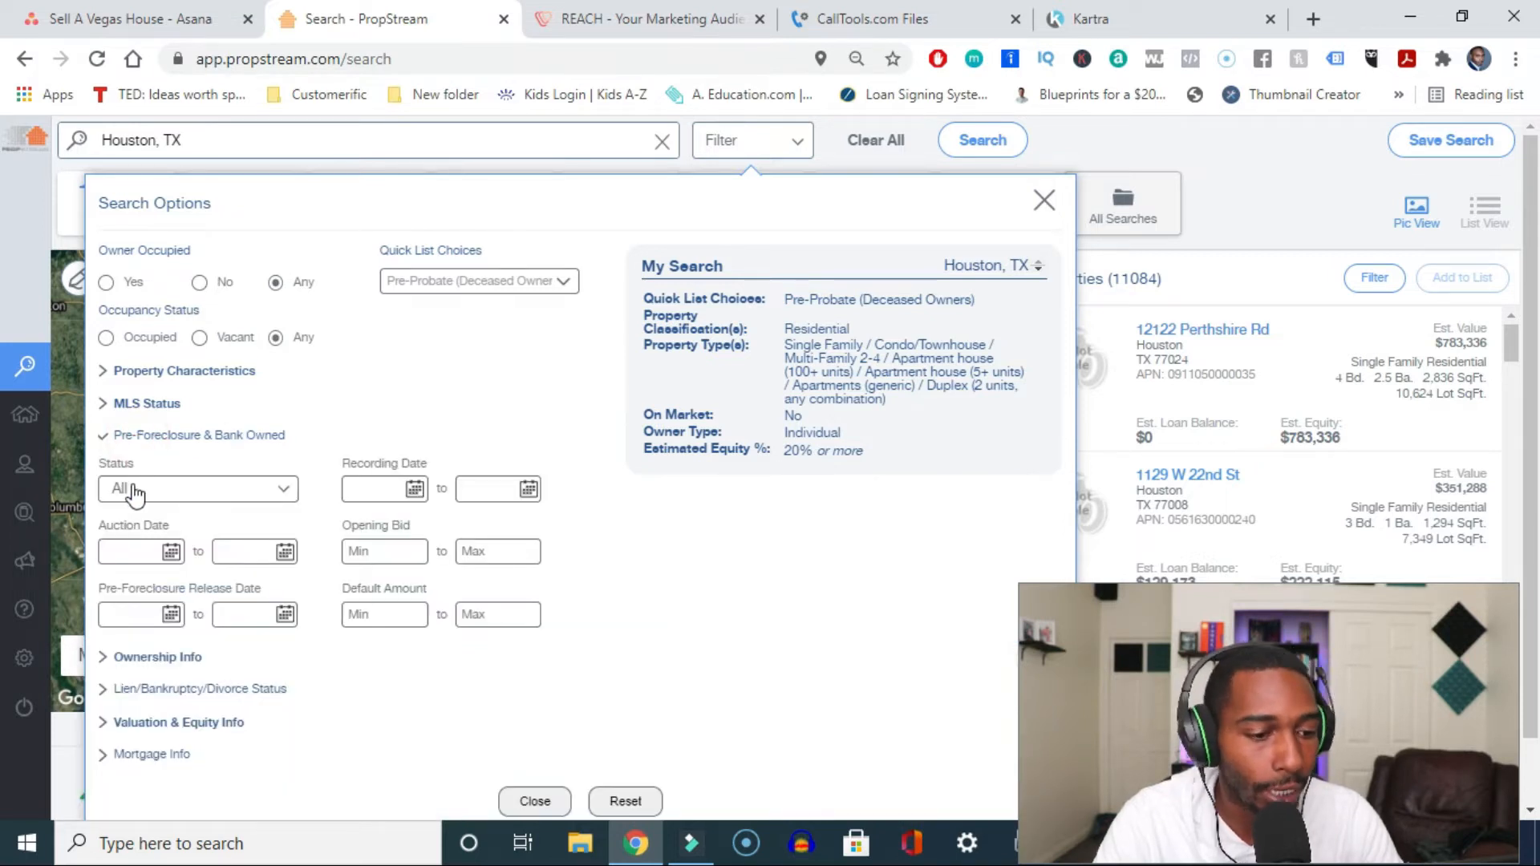
left_click(133, 490)
left_click(126, 612)
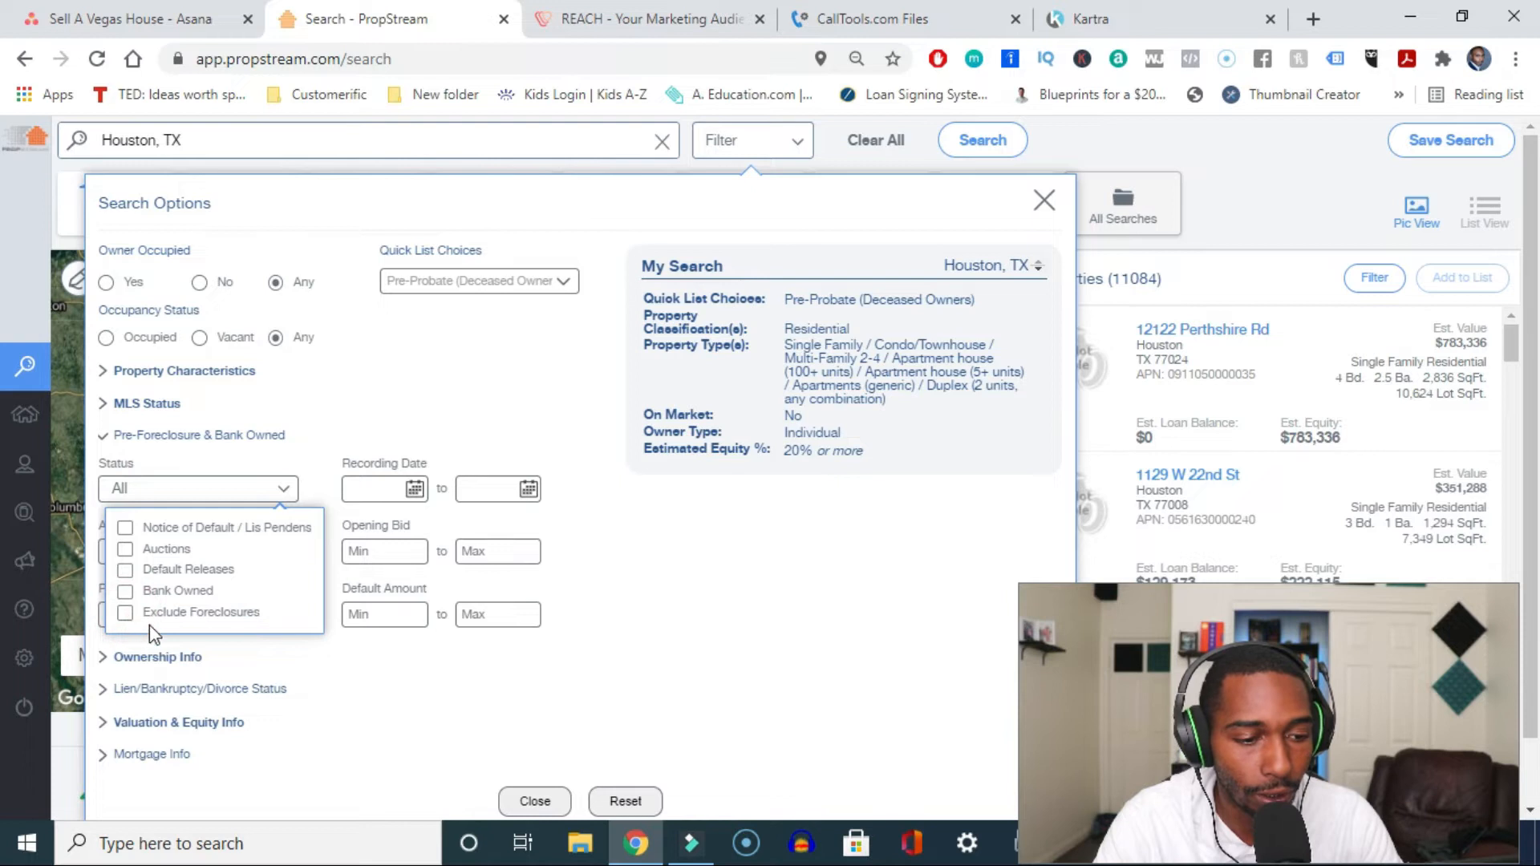
left_click(730, 614)
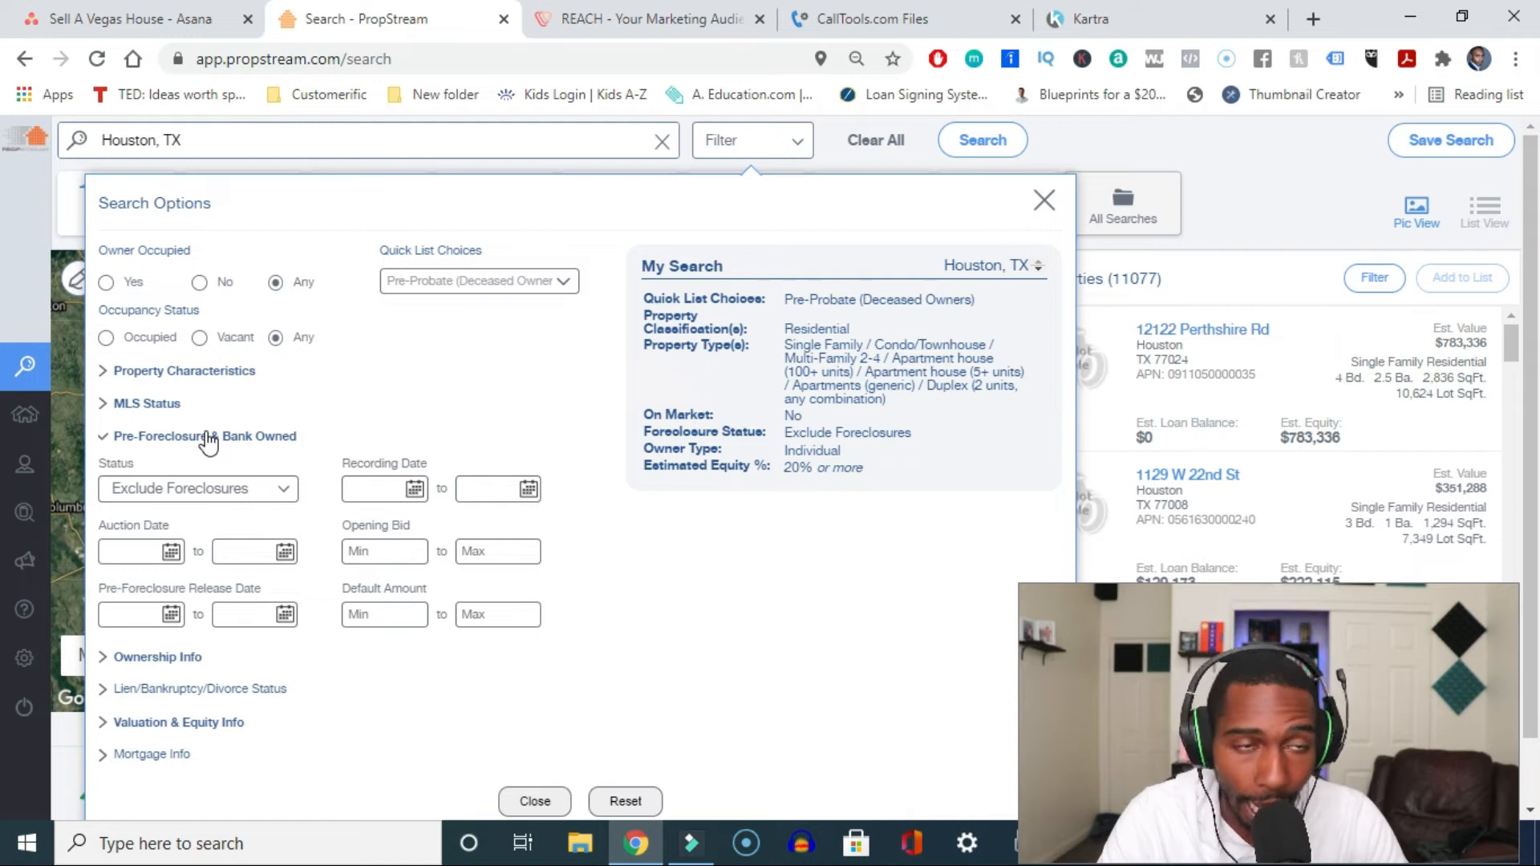
Step: Try Vacant as the occupancy status, return it to Any, and set Owner Occupied to No in the search options
left_click(199, 337)
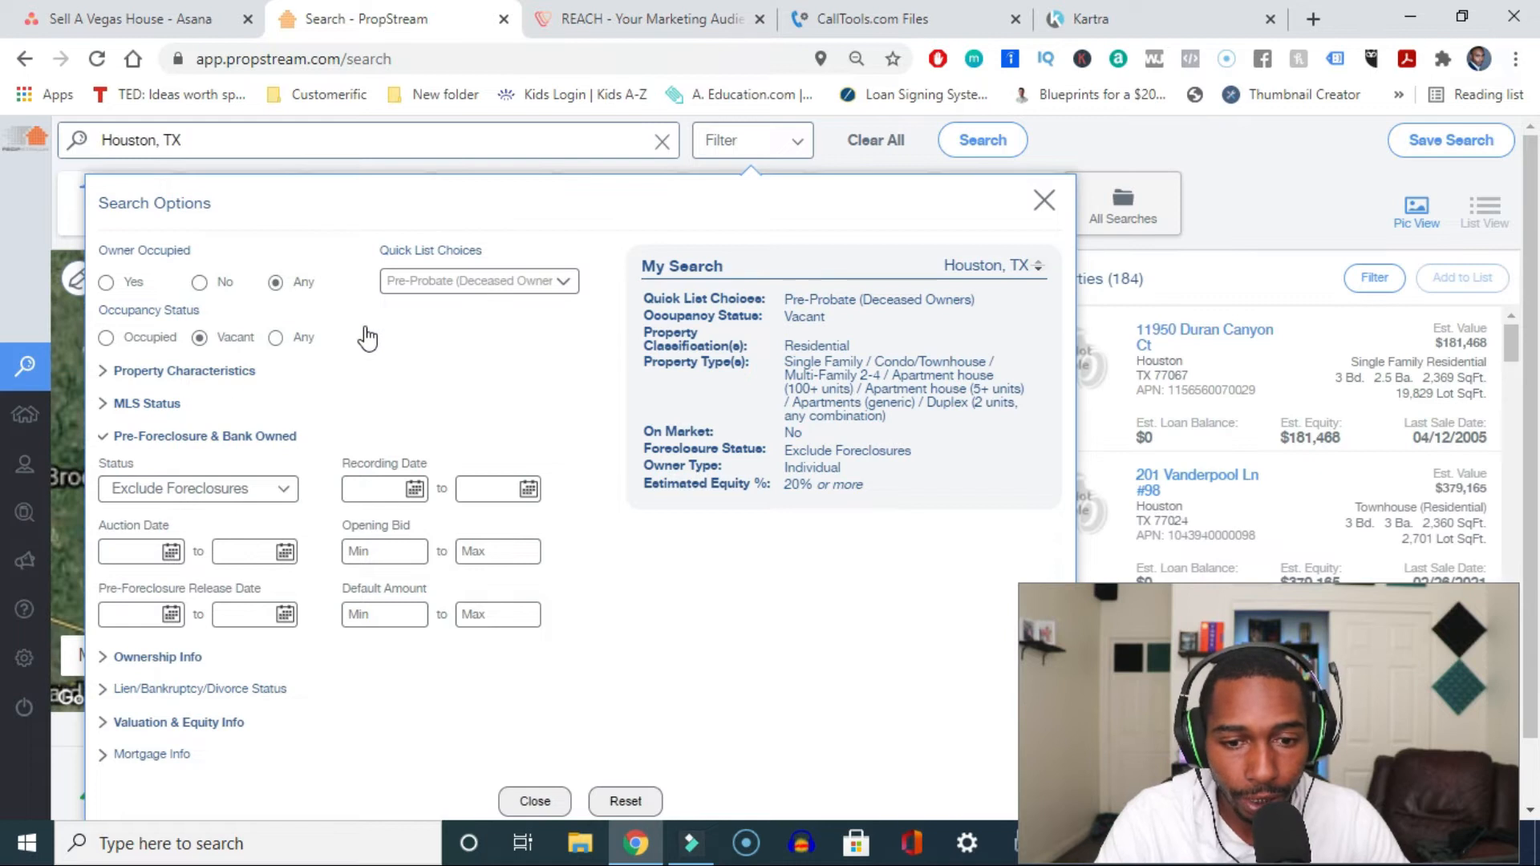
left_click(278, 337)
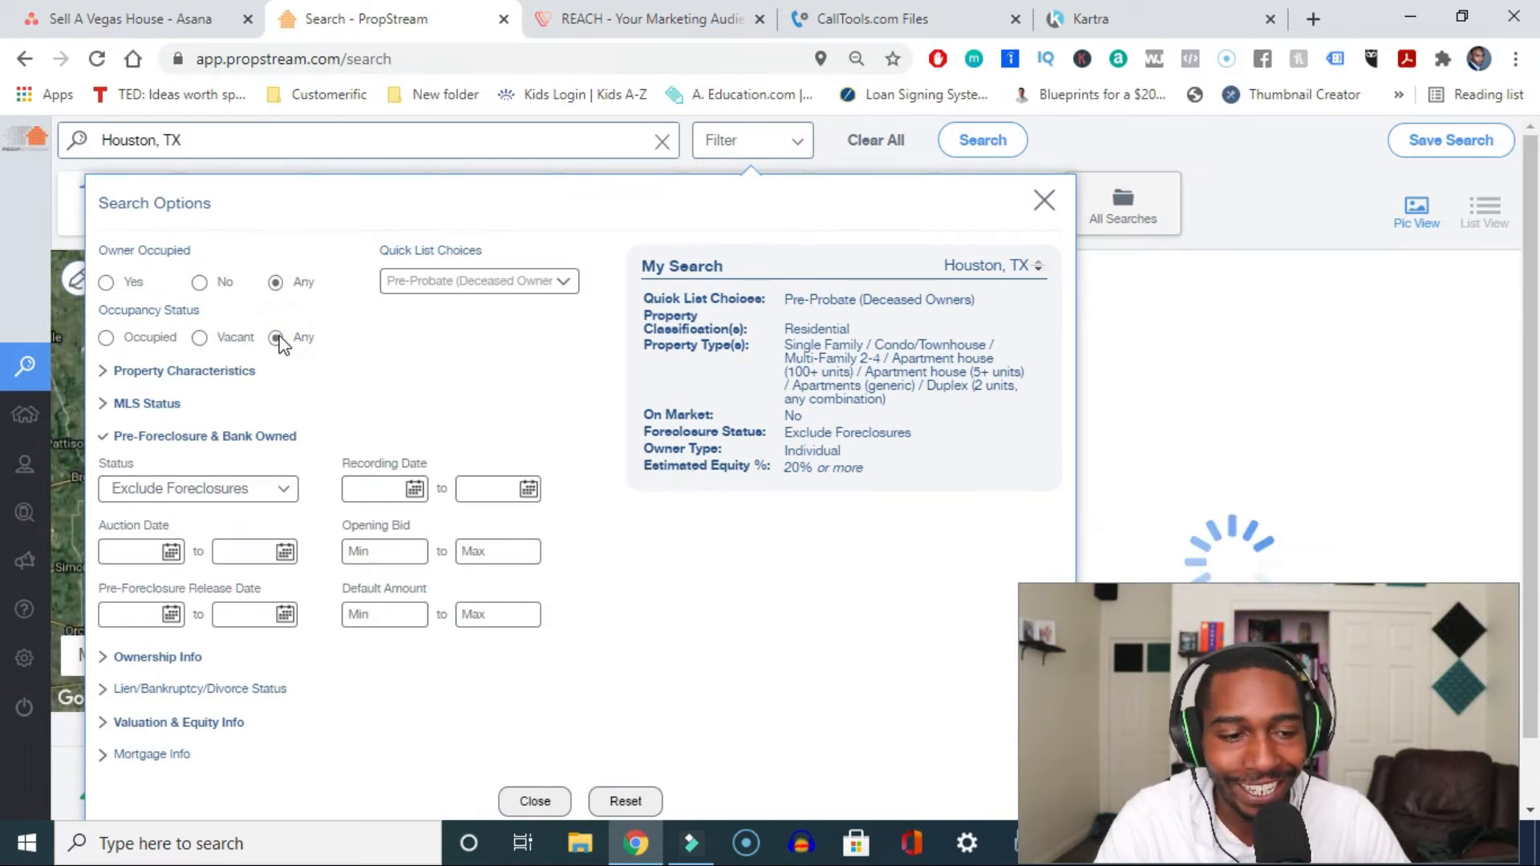
left_click(200, 284)
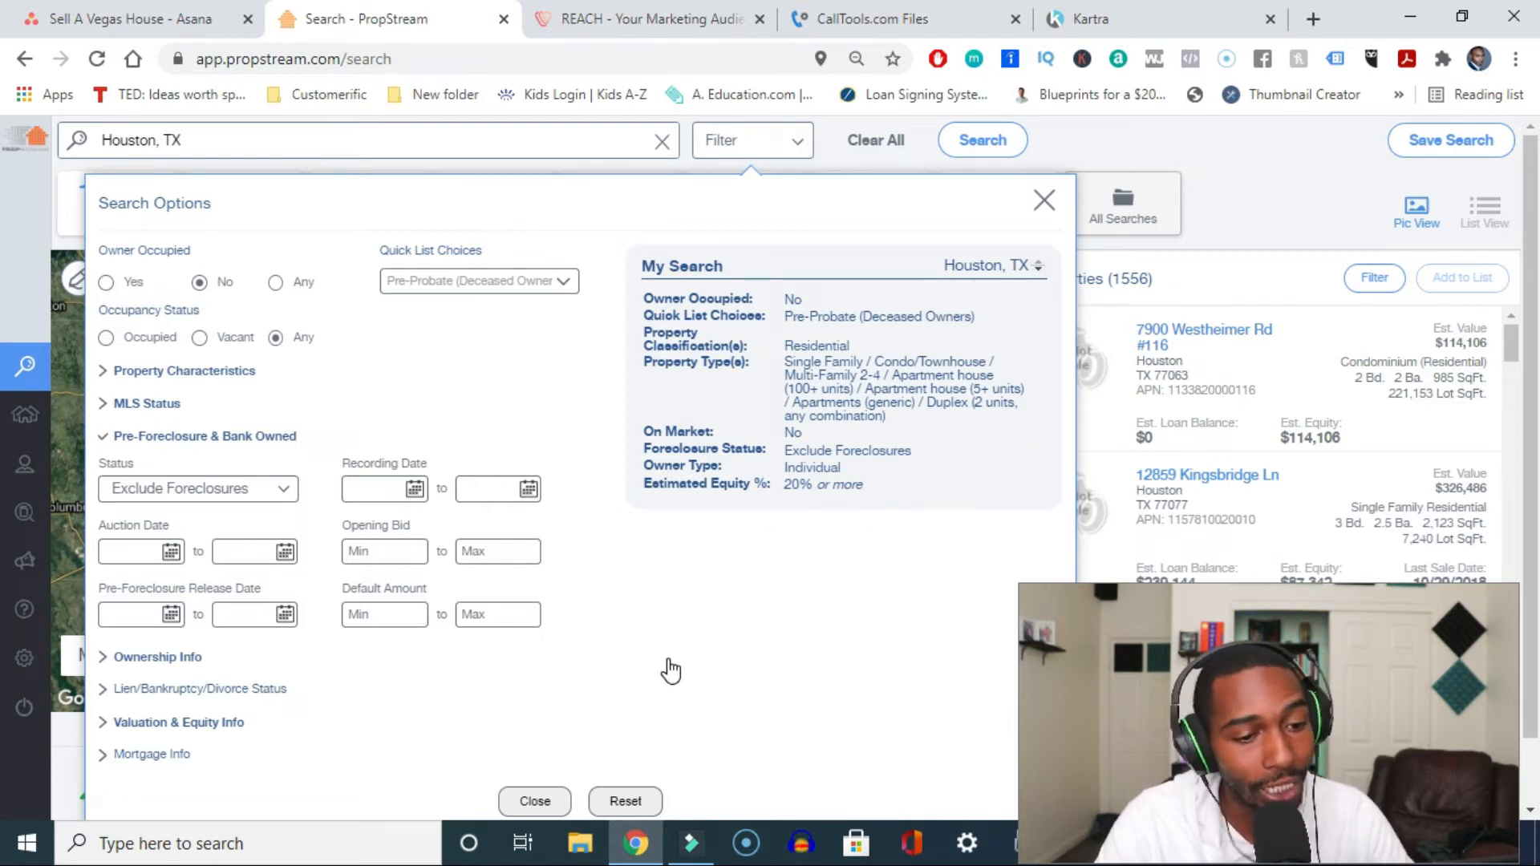
left_click(536, 801)
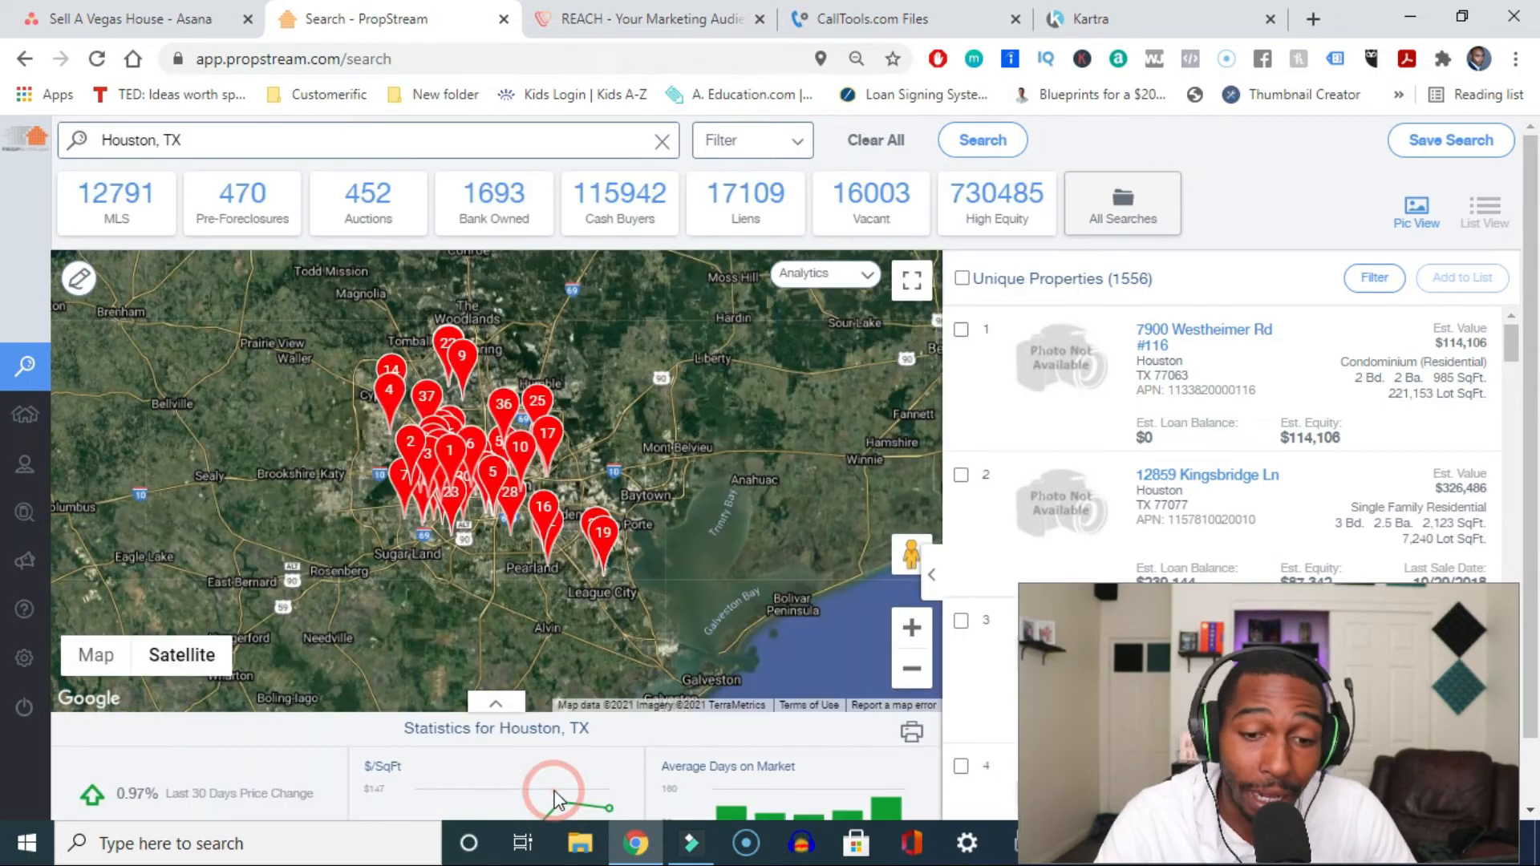
Step: Select all the unique properties in the results, clear that selection, and reopen the search filter options
left_click(962, 278)
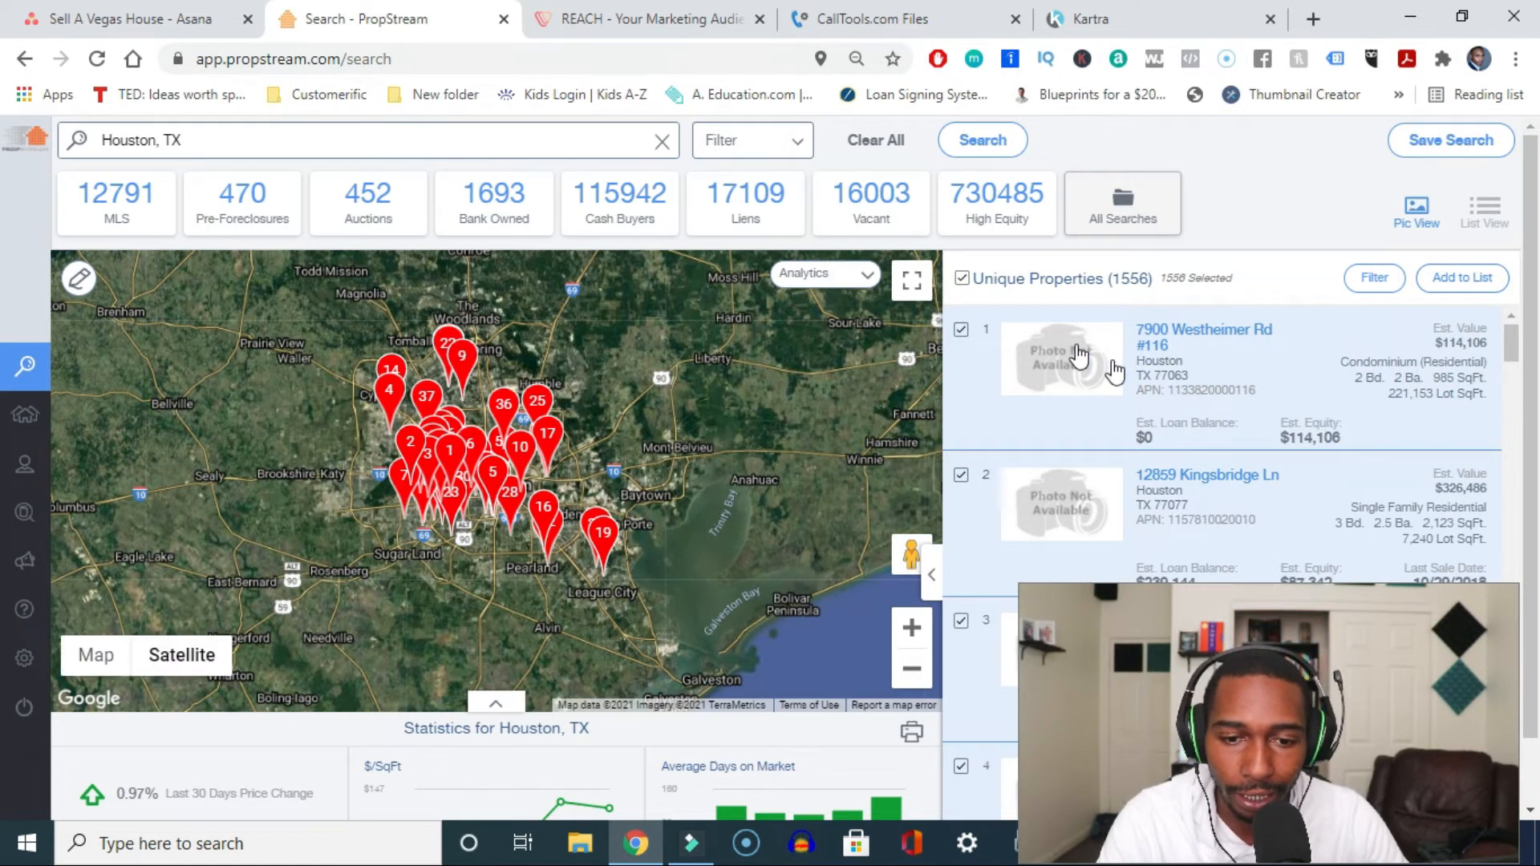
left_click(962, 279)
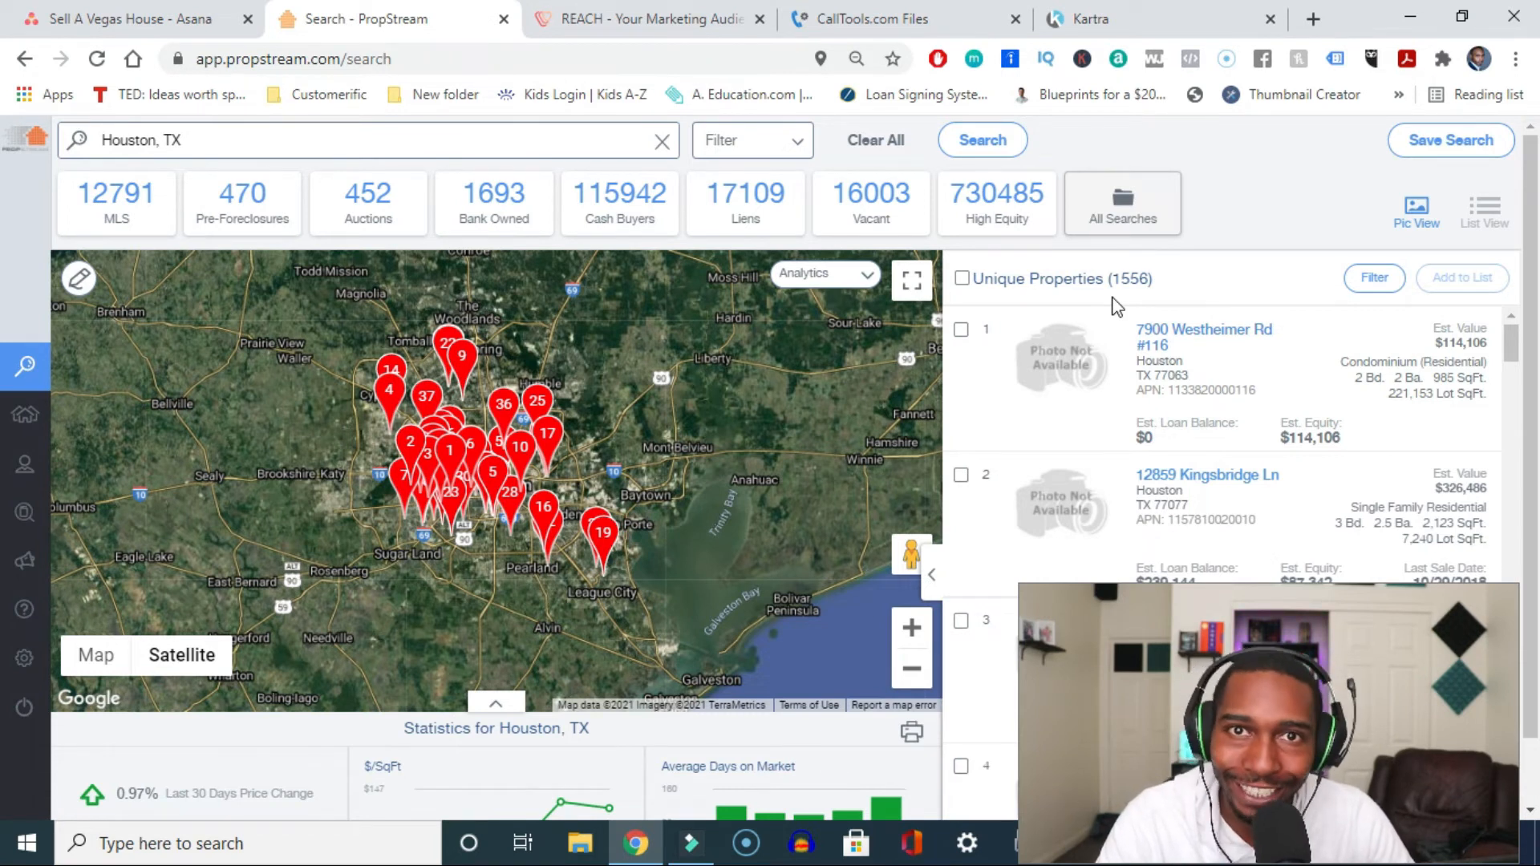
left_click(796, 153)
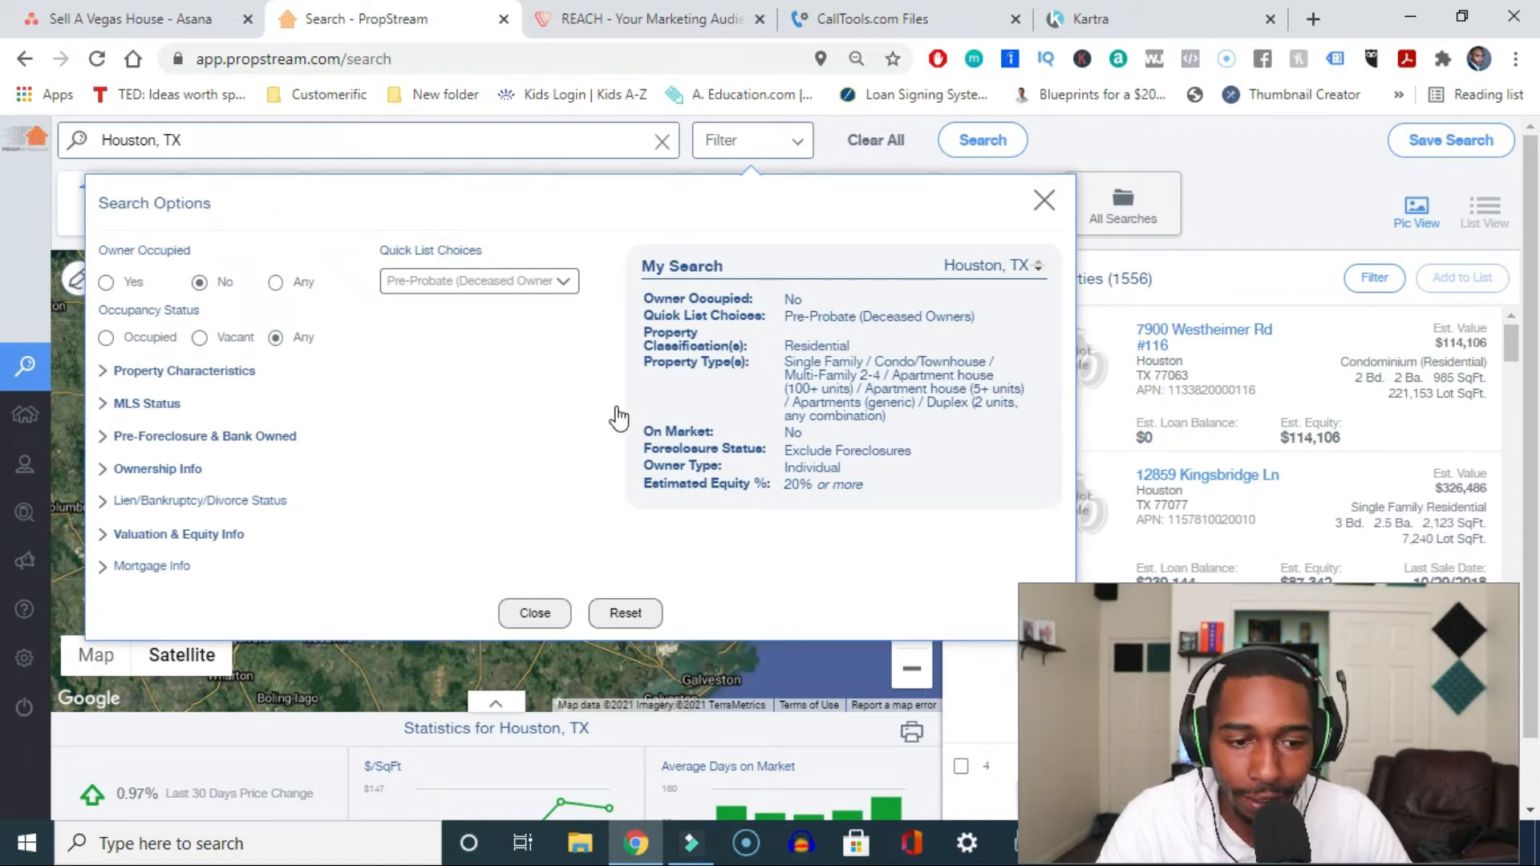